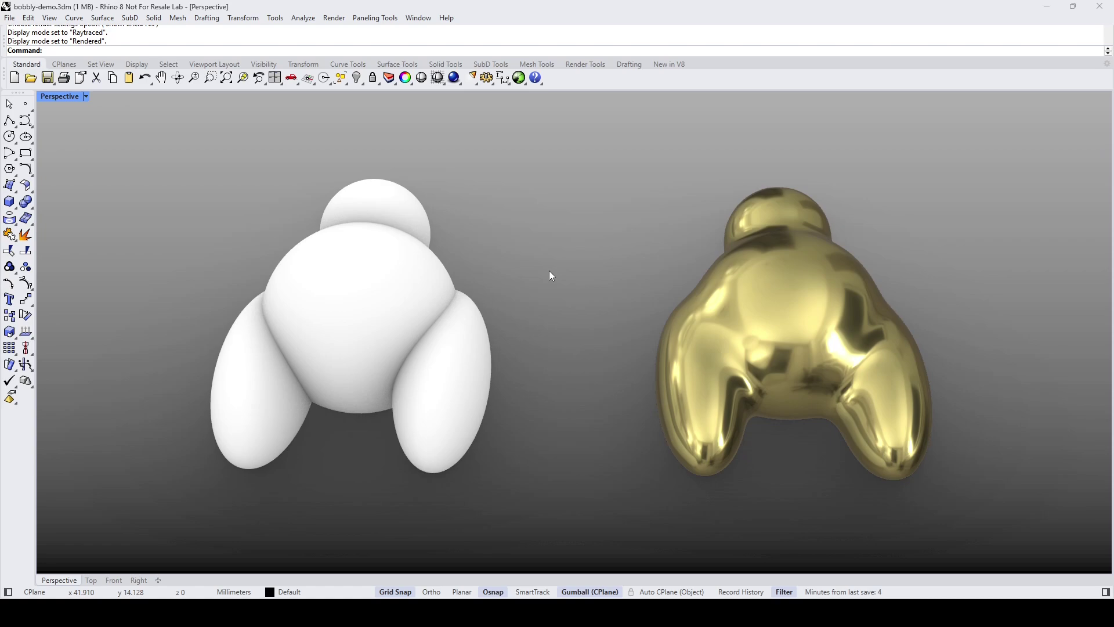
Orbit the Perspective view to inspect the white and gold blobs from several angles.
{"action": "right_click_drag", "start_coordinate": [582, 288], "coordinate": [489, 259]}
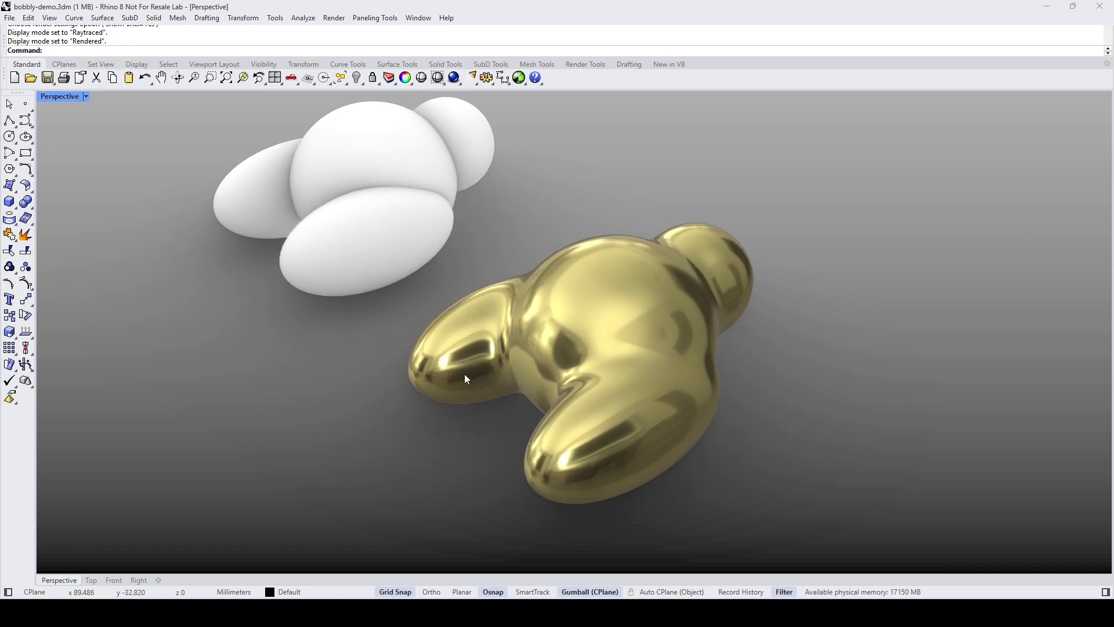
{"action": "right_click_drag", "start_coordinate": [529, 308], "coordinate": [461, 344]}
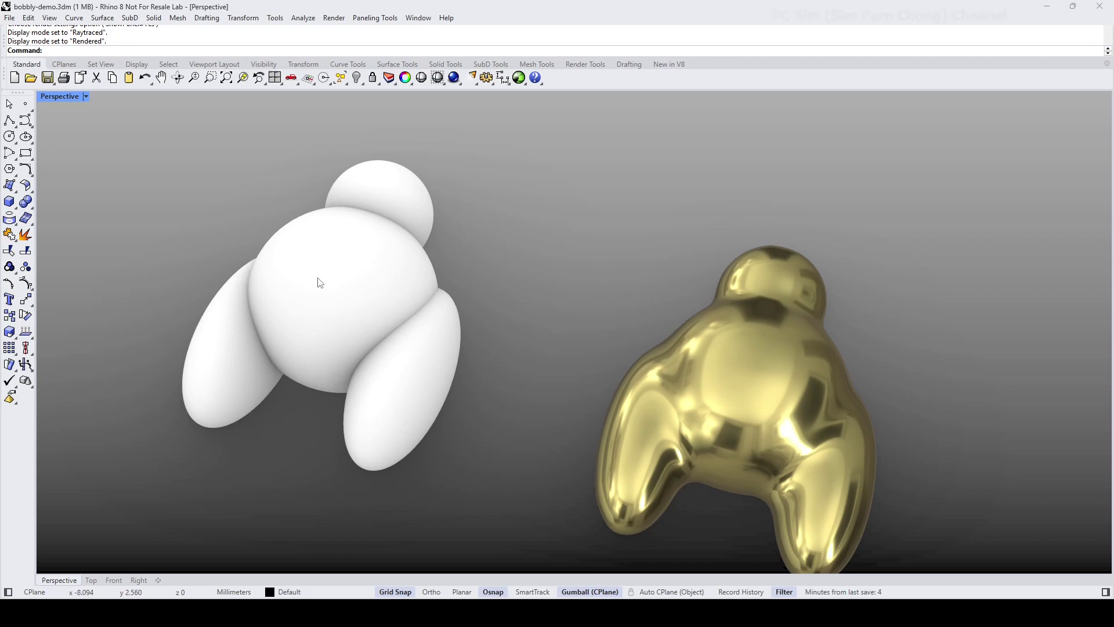
{"action": "right_click_drag", "start_coordinate": [499, 326], "coordinate": [524, 299]}
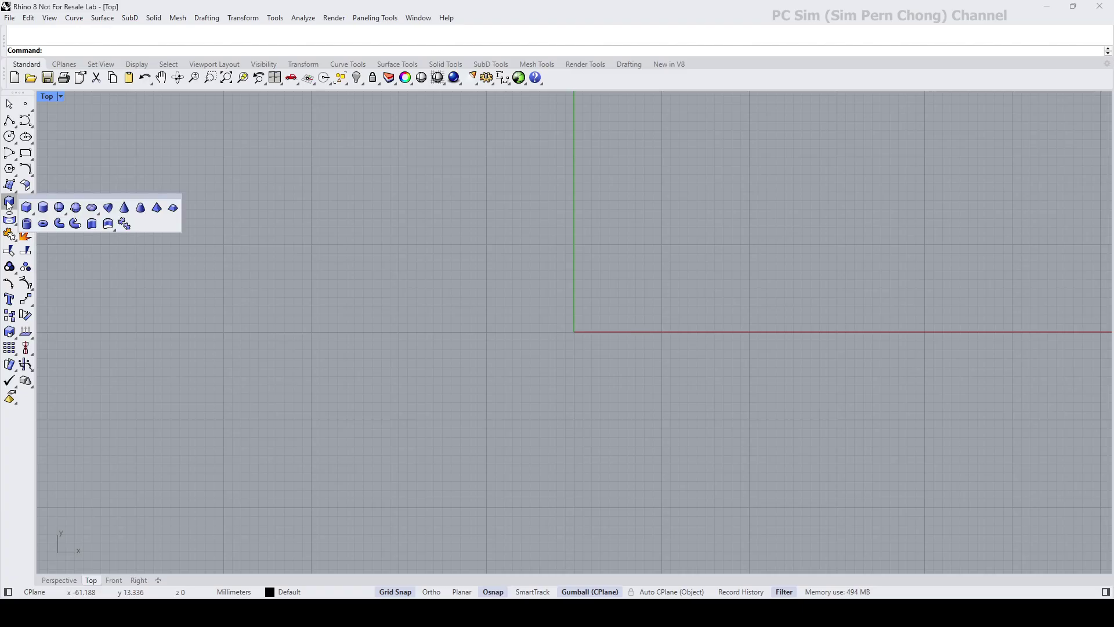
Create two spheres by center and radius, the second radius 13, and move the large one up against the small one.
{"action": "left_click_drag", "start_coordinate": [64, 207], "coordinate": [172, 227]}
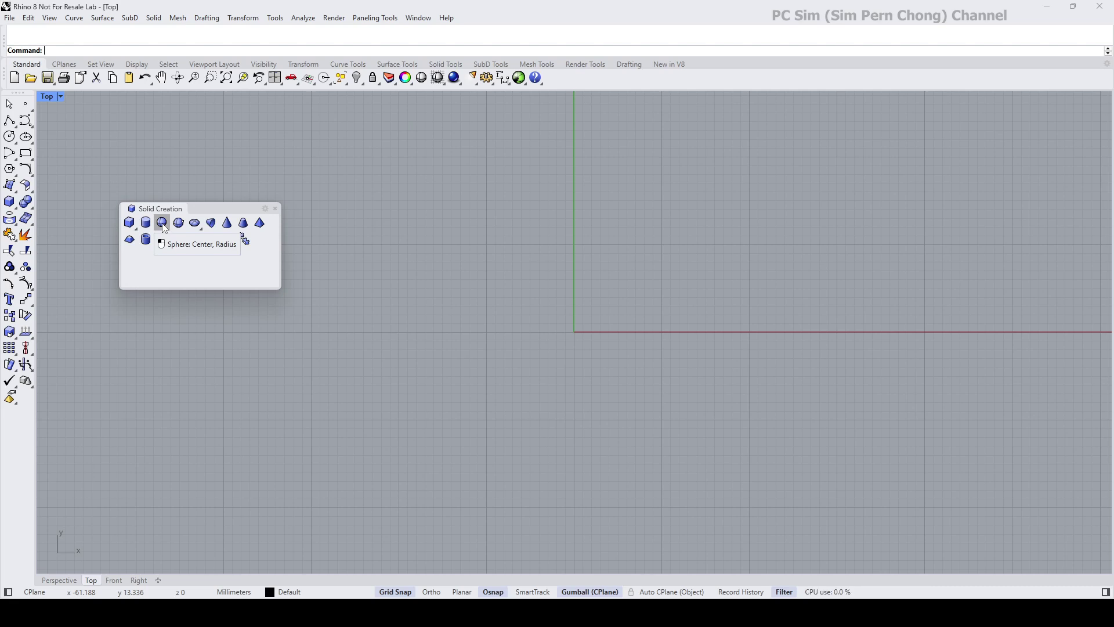
{"action": "left_click", "coordinate": [162, 223]}
{"action": "scroll", "coordinate": [566, 211], "scroll_direction": "down", "scroll_amount": 3}
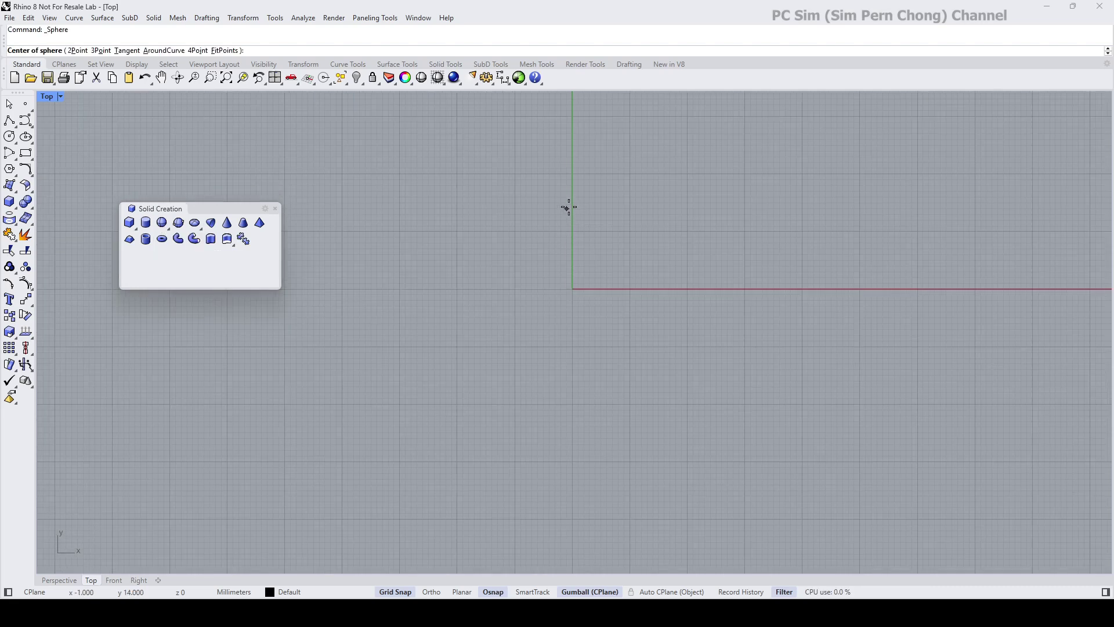
{"action": "left_click", "coordinate": [490, 216]}
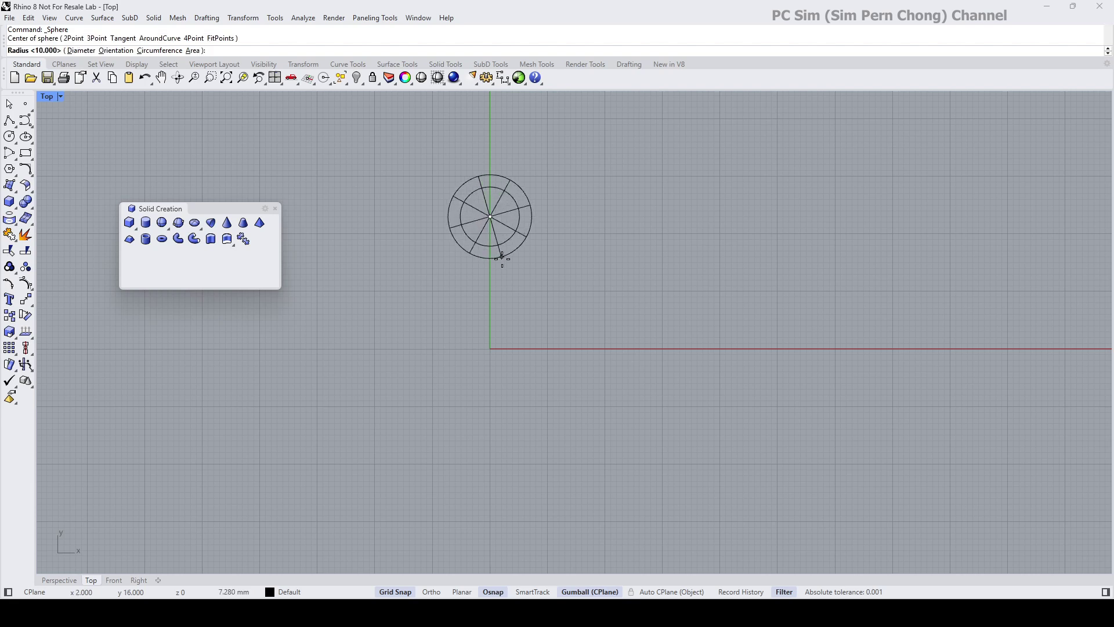
{"action": "left_click", "coordinate": [563, 248]}
{"action": "key", "text": "Return"}
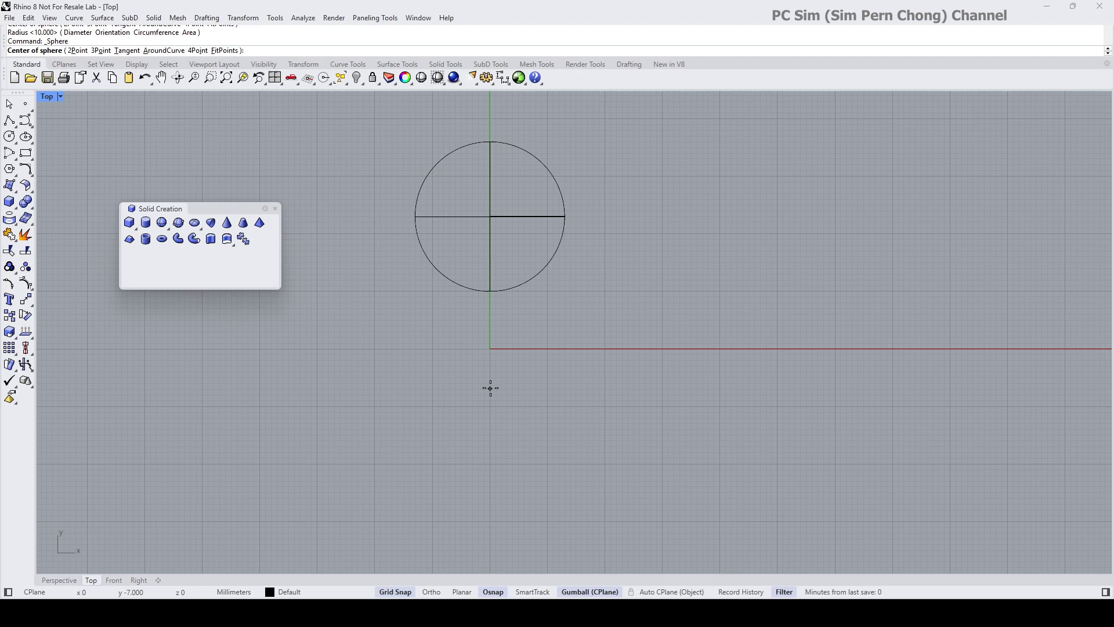
{"action": "left_click", "coordinate": [490, 388]}
{"action": "left_click", "coordinate": [613, 410]}
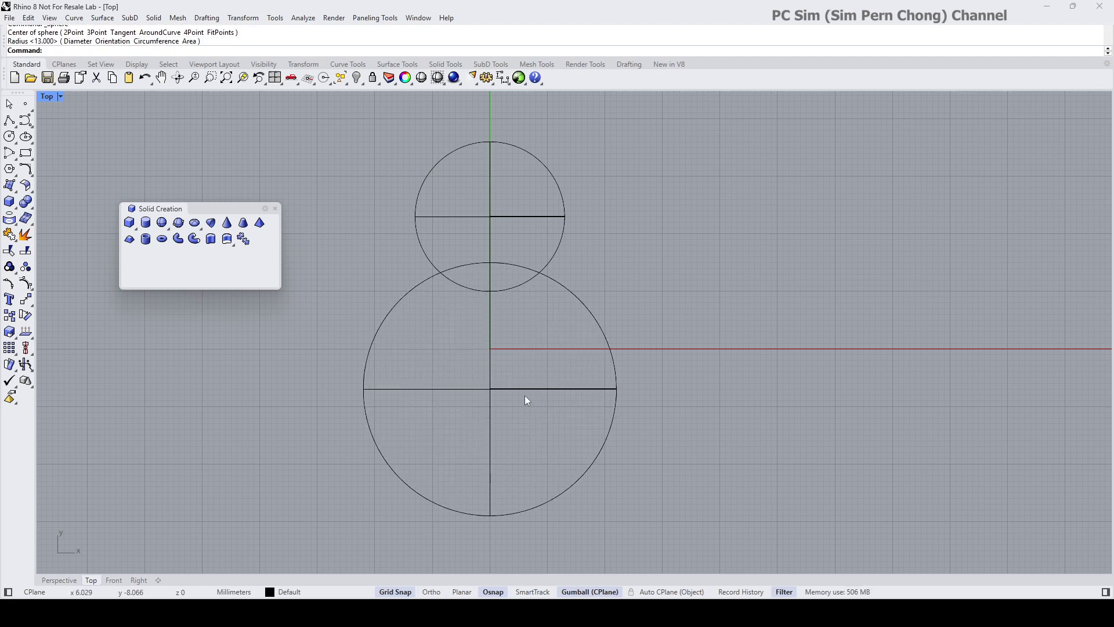
{"action": "left_click", "coordinate": [518, 388]}
{"action": "left_click_drag", "start_coordinate": [492, 351], "coordinate": [492, 317]}
Add a side sphere at lower right and mirror a copy across the body axis.
{"action": "key", "text": "Return"}
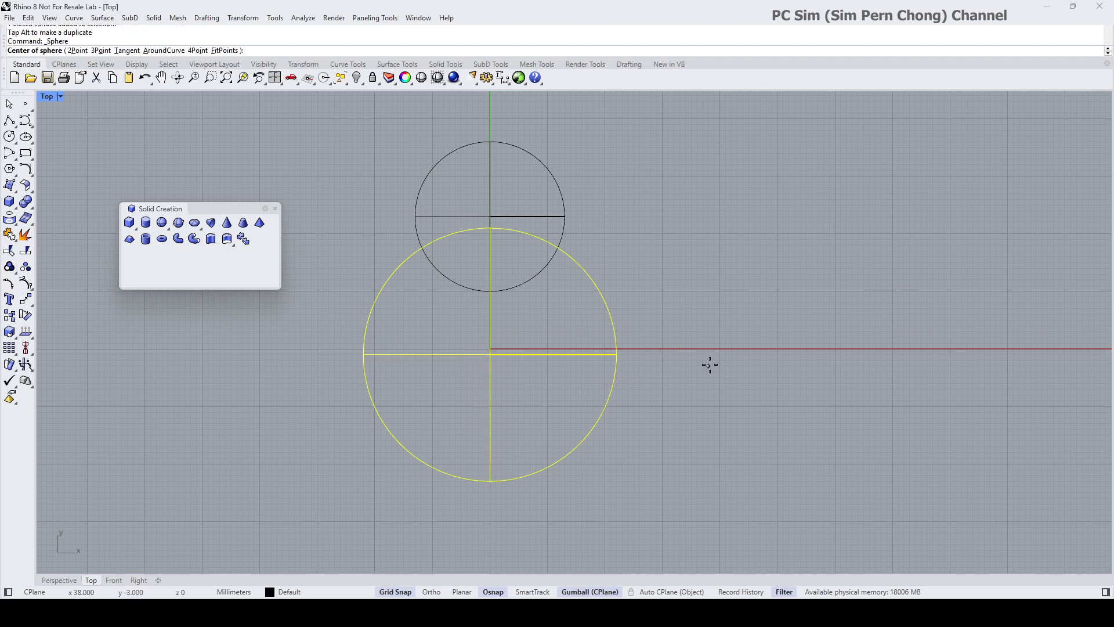
{"action": "left_click", "coordinate": [630, 430]}
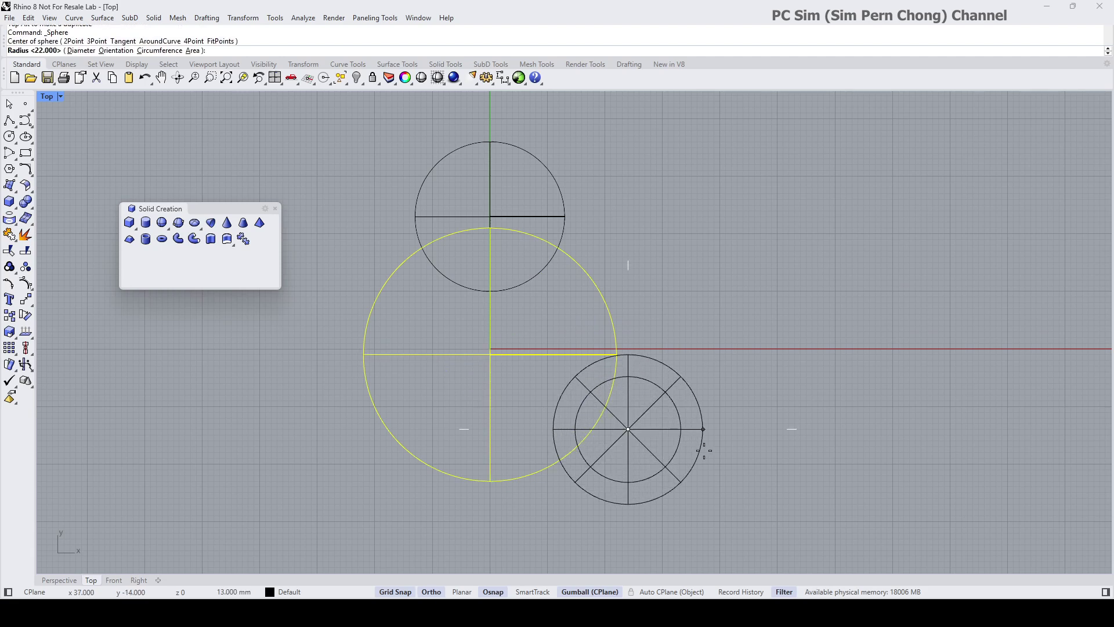
{"action": "left_click", "coordinate": [701, 447]}
{"action": "left_click", "coordinate": [653, 430]}
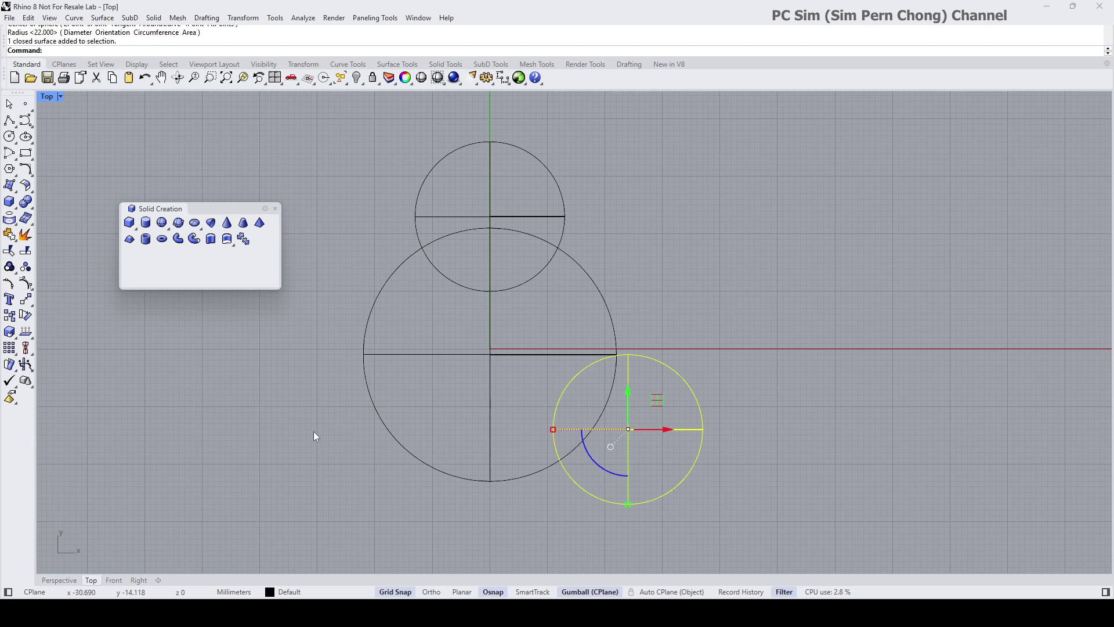
{"action": "left_click", "coordinate": [31, 307]}
{"action": "left_click", "coordinate": [42, 321]}
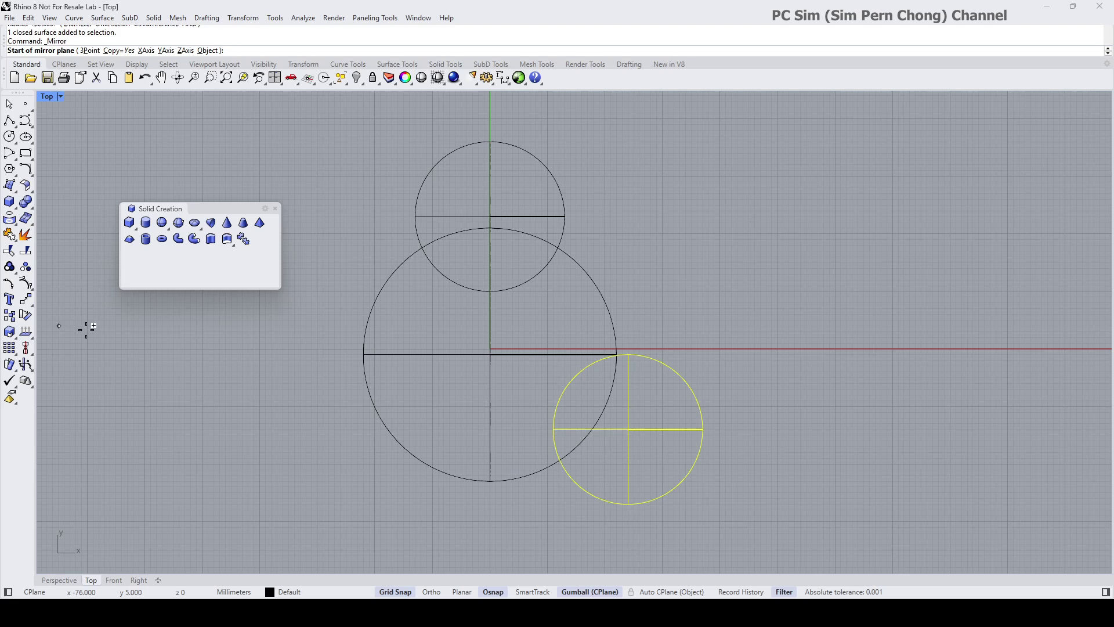
{"action": "left_click", "coordinate": [489, 353]}
{"action": "left_click", "coordinate": [492, 406]}
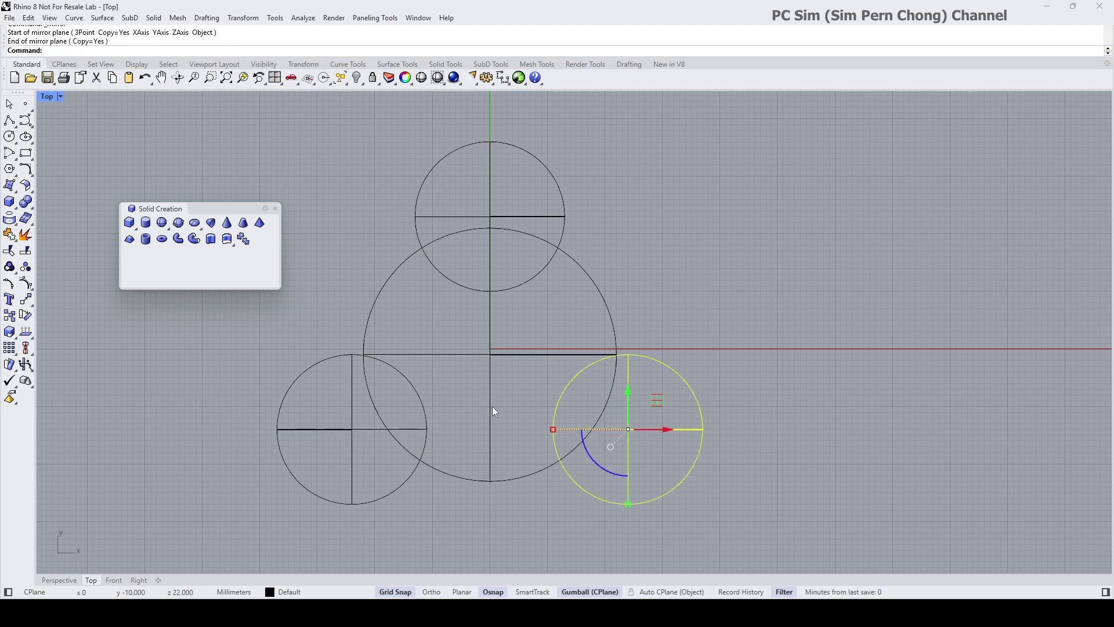
Maximize the Perspective view and switch it to Shaded display.
{"action": "double_click", "coordinate": [45, 98]}
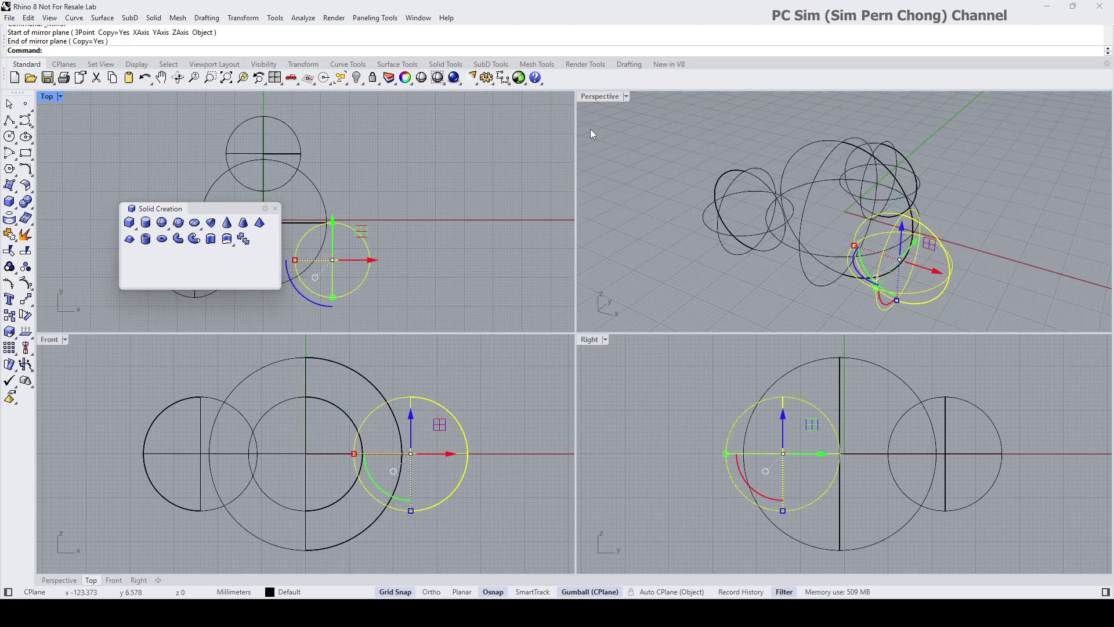
{"action": "double_click", "coordinate": [600, 97]}
{"action": "left_click", "coordinate": [61, 97]}
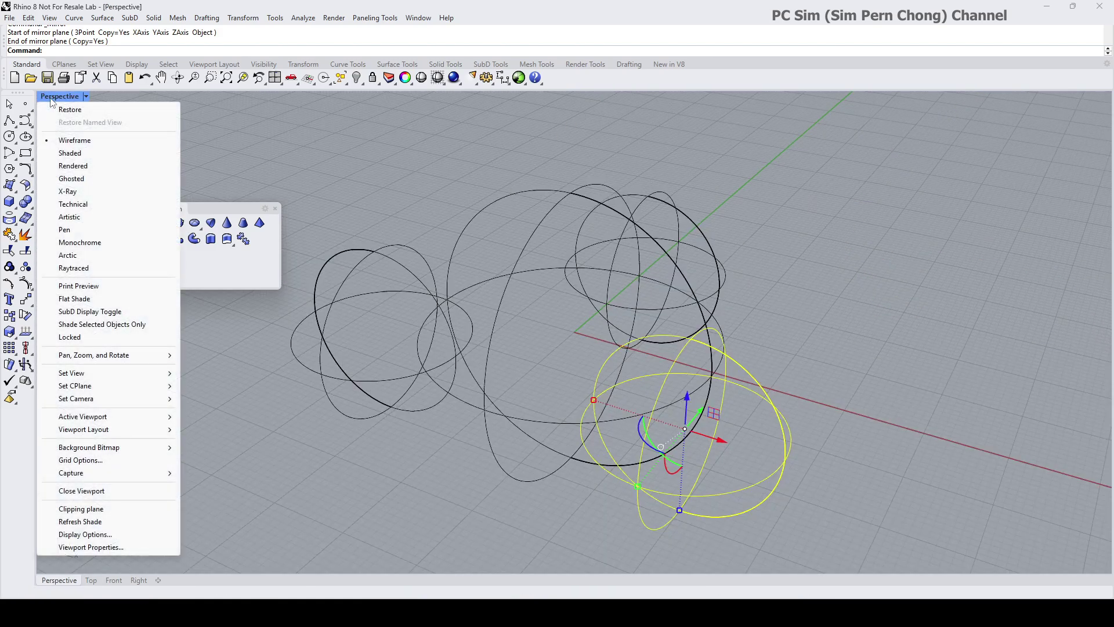
{"action": "left_click", "coordinate": [64, 153]}
{"action": "right_click_drag", "start_coordinate": [418, 266], "coordinate": [422, 345]}
Stretch both side spheres into narrow ellipsoid legs with the gumball, lowering them slightly.
{"action": "left_click", "coordinate": [416, 350]}
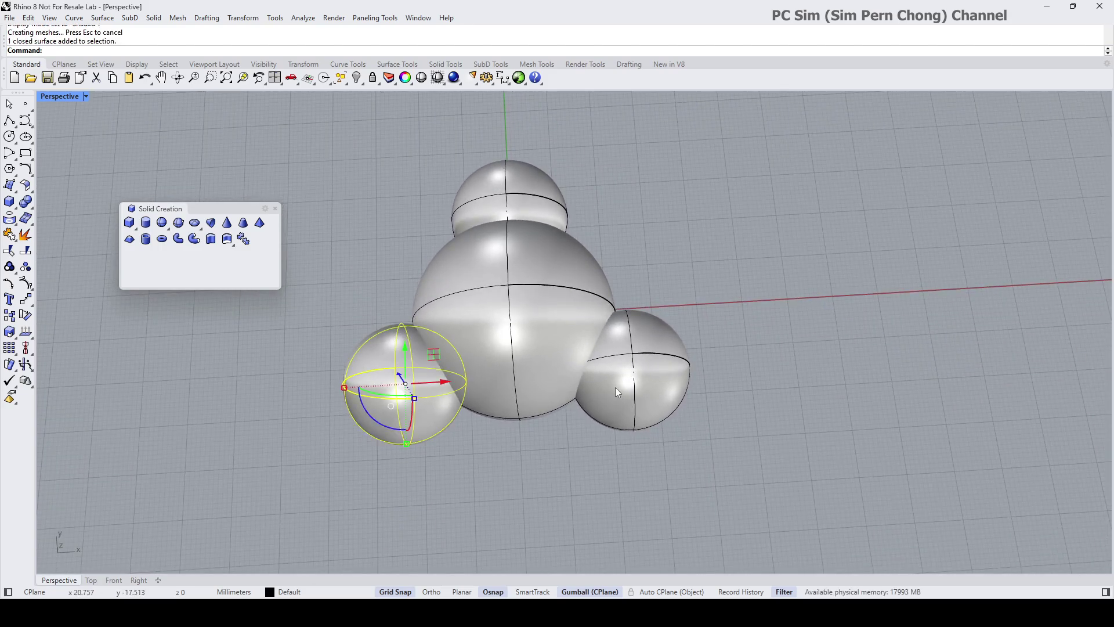
{"action": "left_click", "coordinate": [637, 375], "text": "shift"}
{"action": "right_click_drag", "start_coordinate": [632, 378], "coordinate": [464, 348]}
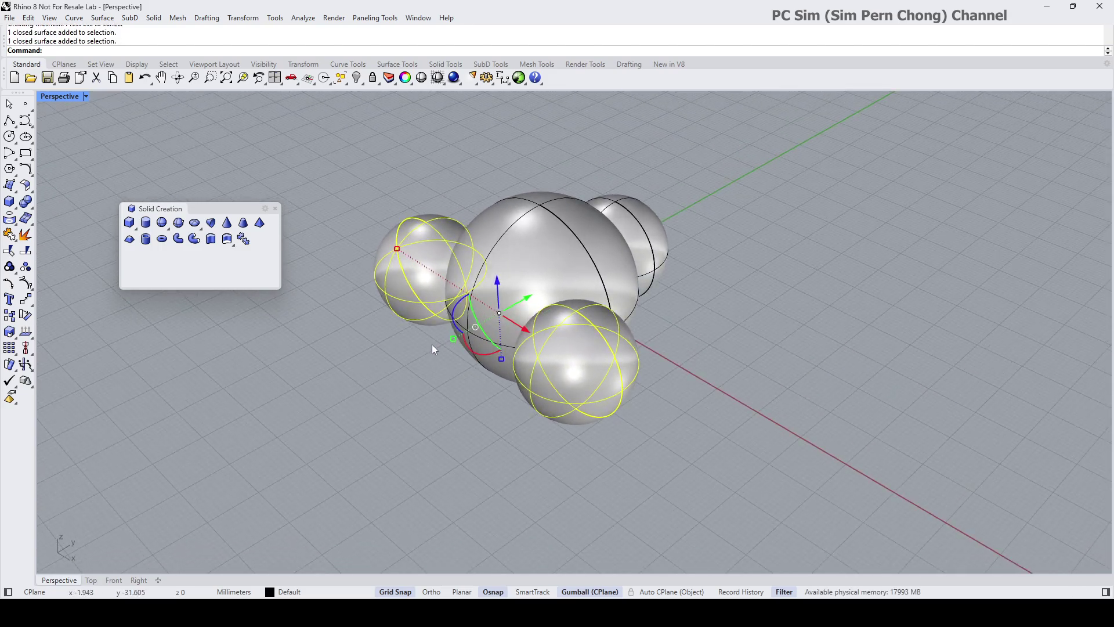
{"action": "left_click_drag", "start_coordinate": [431, 343], "coordinate": [403, 347]}
{"action": "right_click_drag", "start_coordinate": [403, 347], "coordinate": [493, 282]}
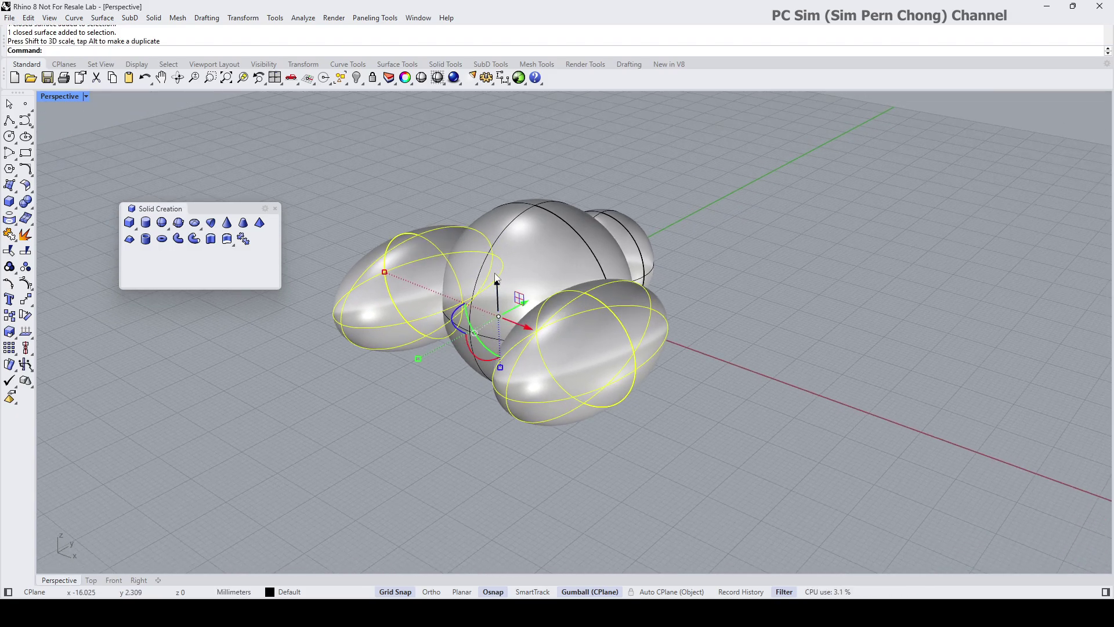
{"action": "left_click_drag", "start_coordinate": [498, 284], "coordinate": [500, 299]}
{"action": "right_click_drag", "start_coordinate": [500, 299], "coordinate": [366, 370]}
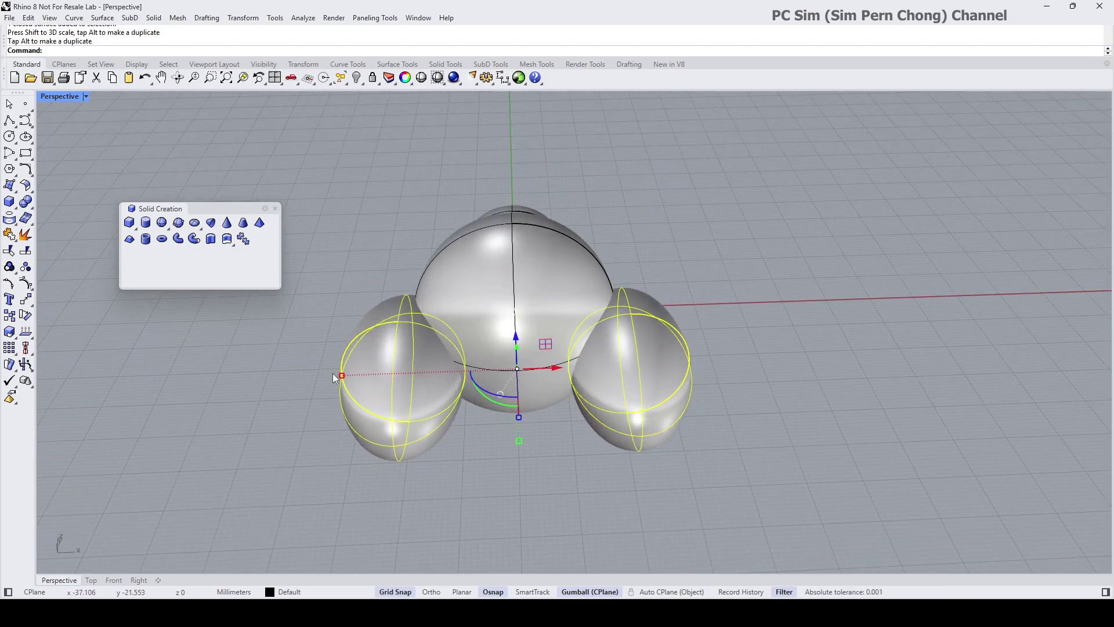
{"action": "left_click_drag", "start_coordinate": [349, 380], "coordinate": [378, 375]}
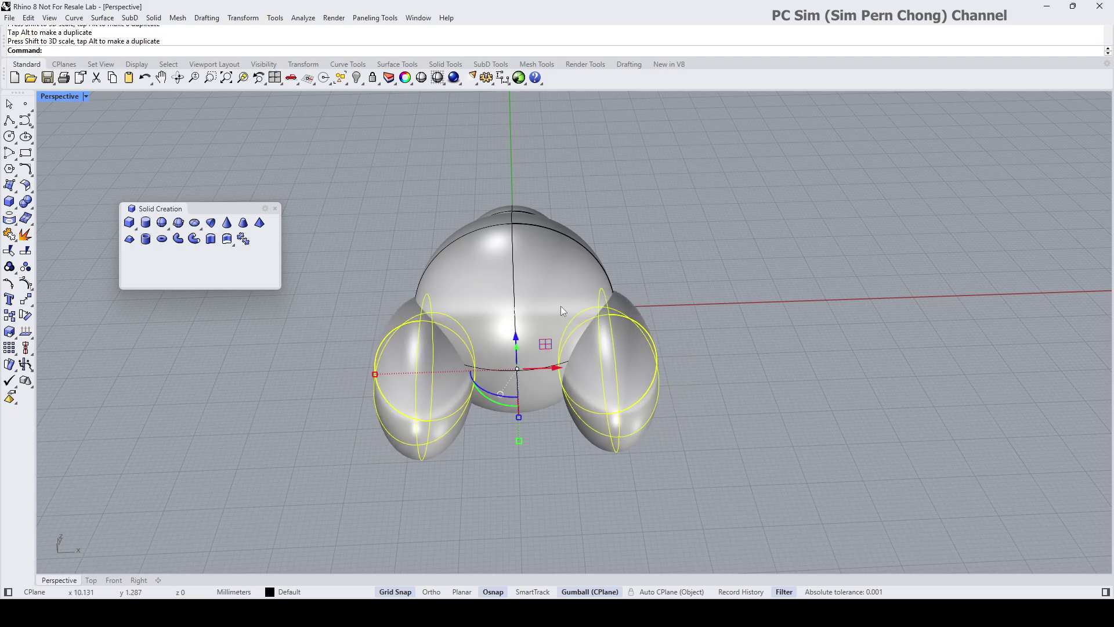
{"action": "right_click_drag", "start_coordinate": [377, 374], "coordinate": [522, 314]}
{"action": "scroll", "coordinate": [644, 316], "scroll_direction": "up", "scroll_amount": 5}
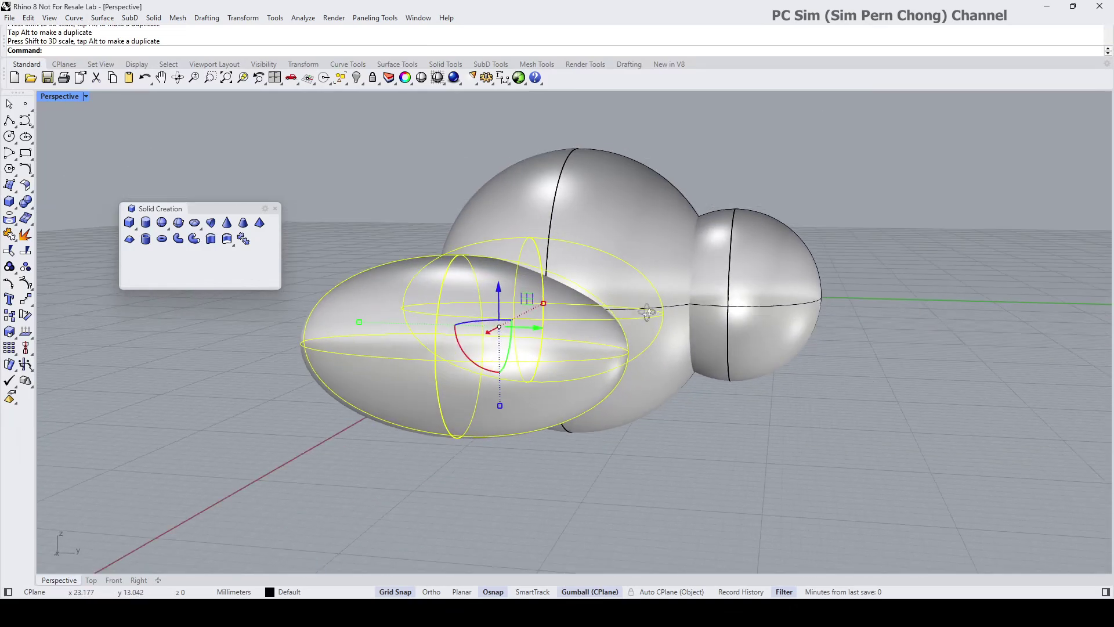
Resize the body sphere, move it together with the head, and close the Solid Creation panel.
{"action": "left_click", "coordinate": [616, 215]}
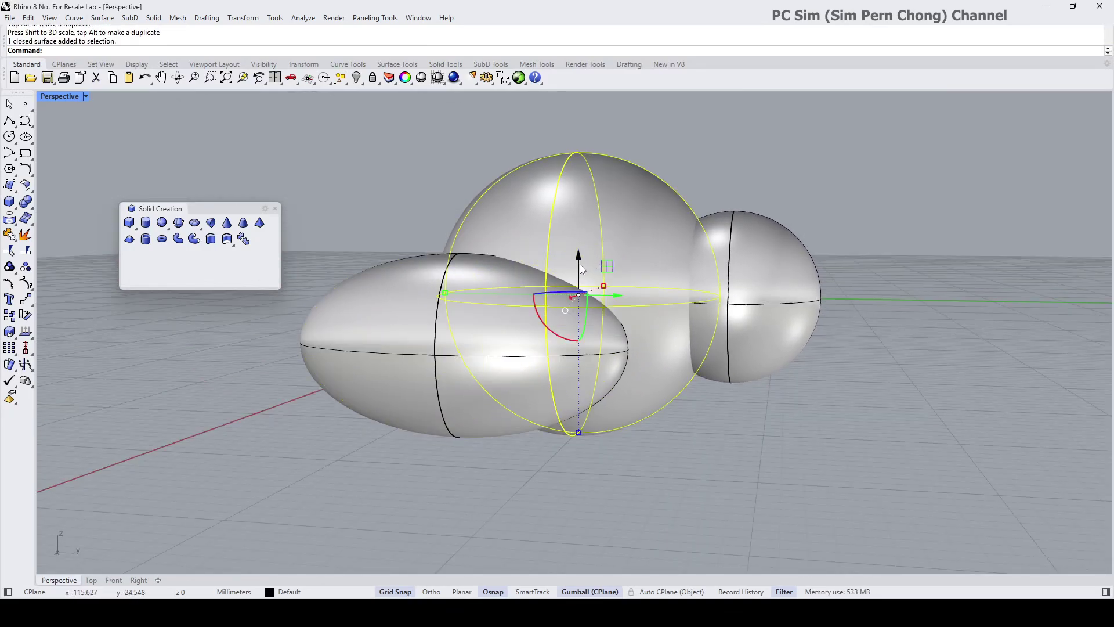
{"action": "left_click", "coordinate": [579, 432]}
{"action": "right_click_drag", "start_coordinate": [579, 433], "coordinate": [734, 348]}
{"action": "left_click", "coordinate": [734, 339], "text": "shift"}
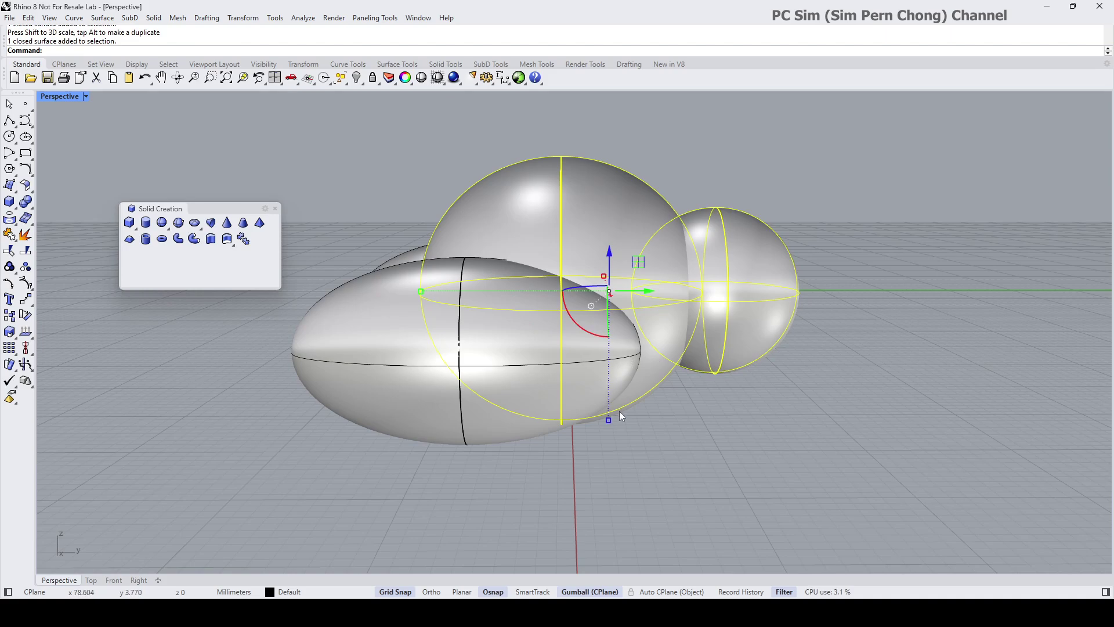
{"action": "right_click_drag", "start_coordinate": [622, 416], "coordinate": [706, 246]}
{"action": "key", "text": "Escape"}
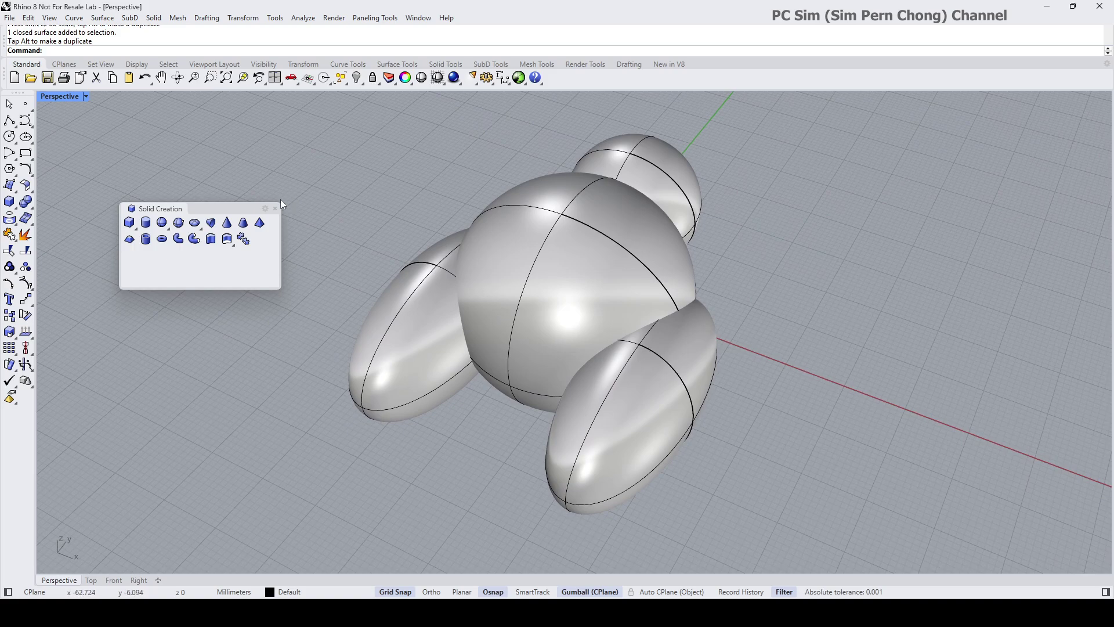
{"action": "left_click", "coordinate": [276, 209]}
{"action": "mouse_move", "coordinate": [321, 209]}
{"action": "right_mouse_down"}
{"action": "mouse_move", "coordinate": [269, 221]}
{"action": "mouse_move", "coordinate": [238, 184]}
{"action": "mouse_move", "coordinate": [338, 204]}
{"action": "mouse_move", "coordinate": [306, 200]}
{"action": "right_mouse_up"}
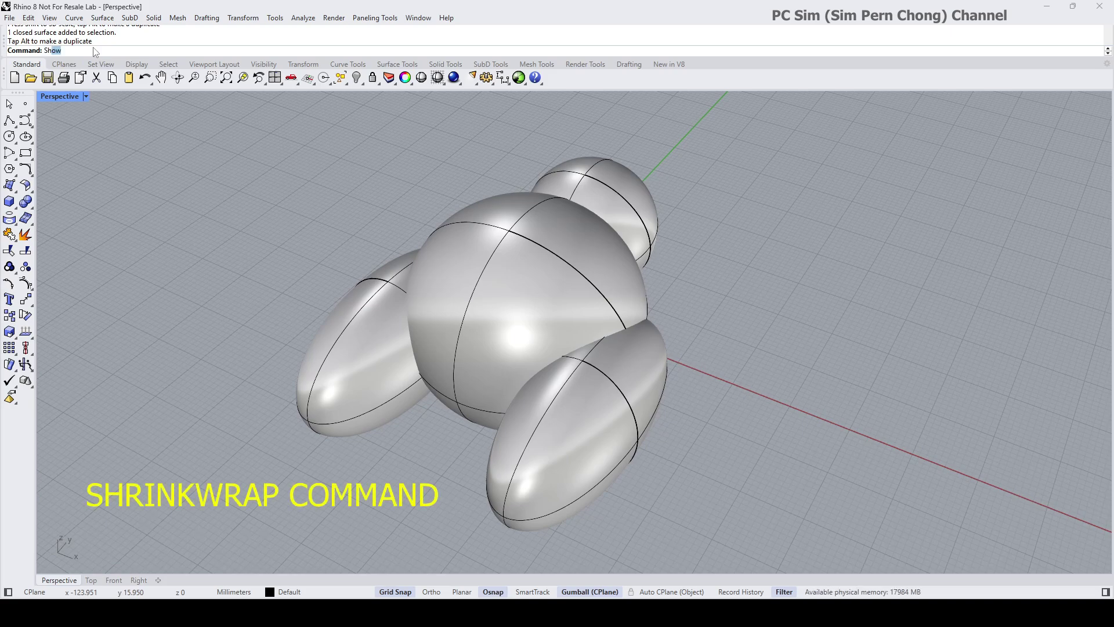
Run ShrinkWrap and window-select all four spheres and ellipsoids.
{"action": "type", "text": "rink"}
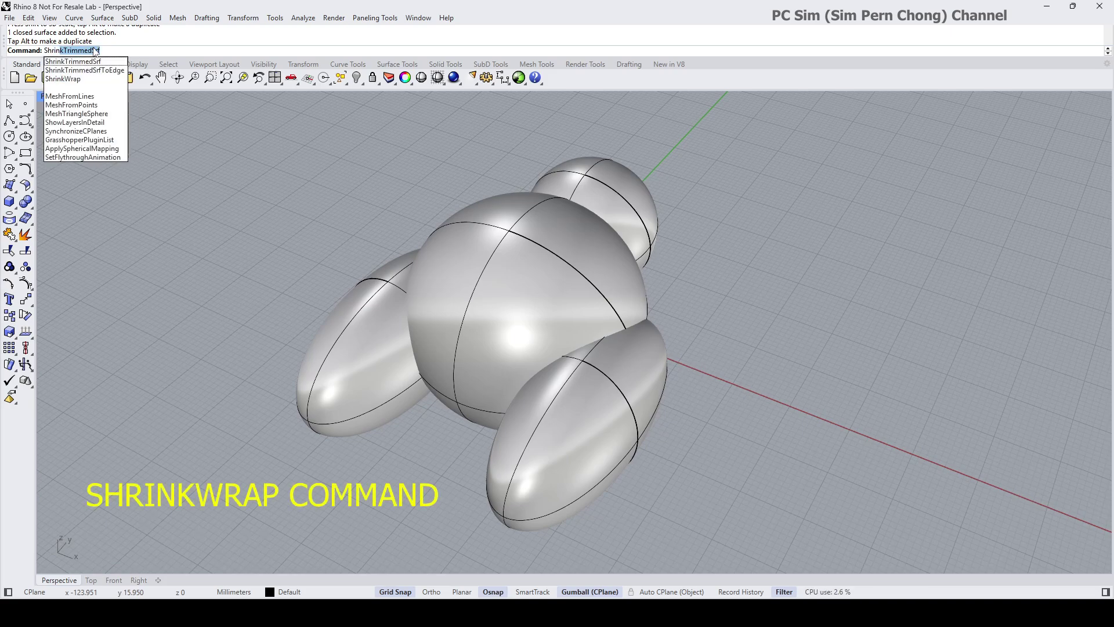
{"action": "left_click", "coordinate": [62, 79]}
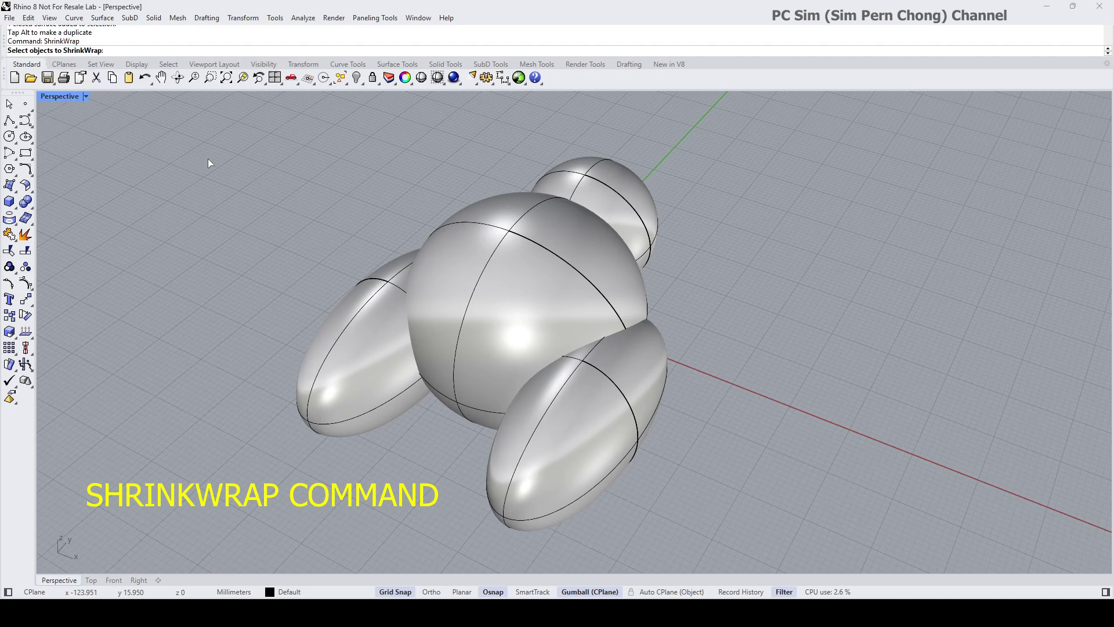
{"action": "scroll", "coordinate": [208, 159], "scroll_direction": "down", "scroll_amount": 2}
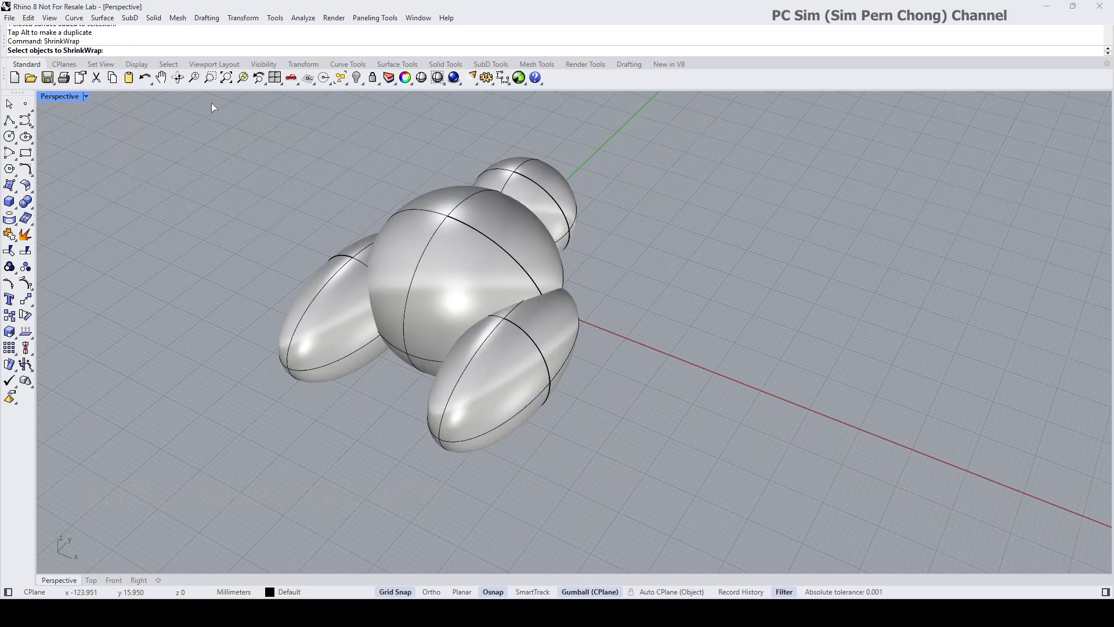
{"action": "left_click_drag", "start_coordinate": [206, 102], "coordinate": [744, 488]}
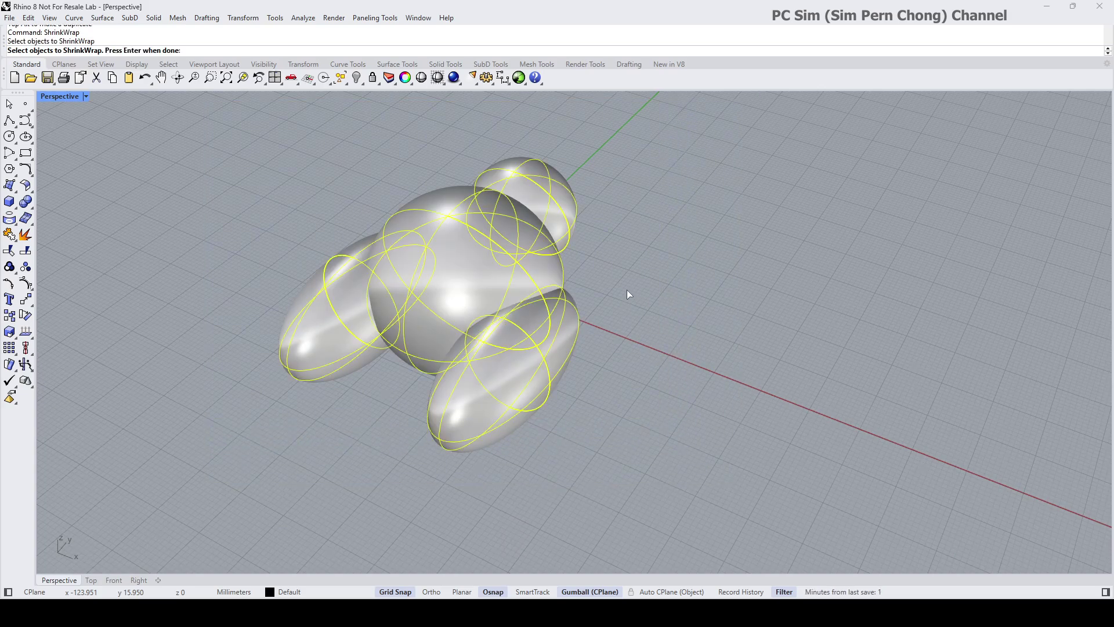
{"action": "right_click_drag", "start_coordinate": [619, 286], "coordinate": [694, 325]}
Open the Shrink Wrap options with Preview and Hide input objects turned on.
{"action": "right_click", "coordinate": [688, 307]}
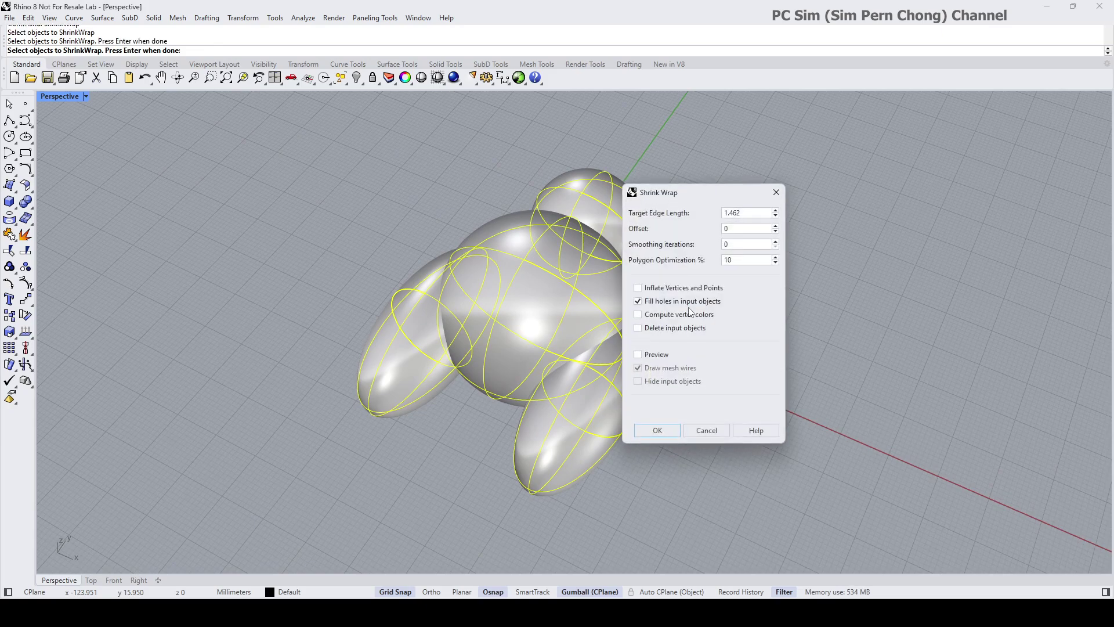
{"action": "left_click_drag", "start_coordinate": [678, 195], "coordinate": [302, 183]}
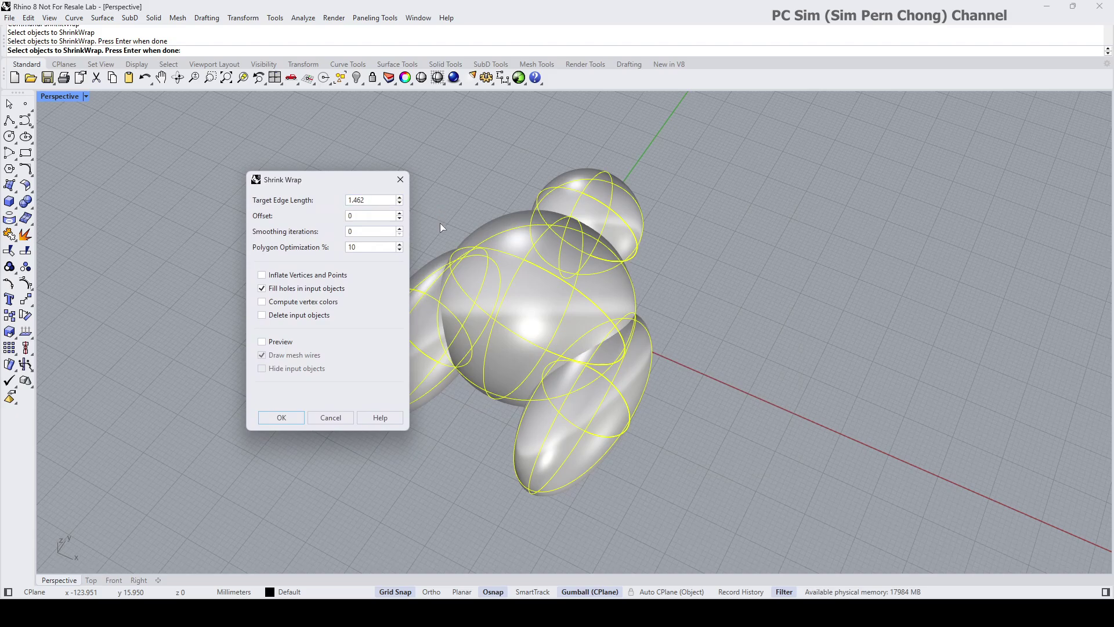
{"action": "left_click", "coordinate": [263, 343]}
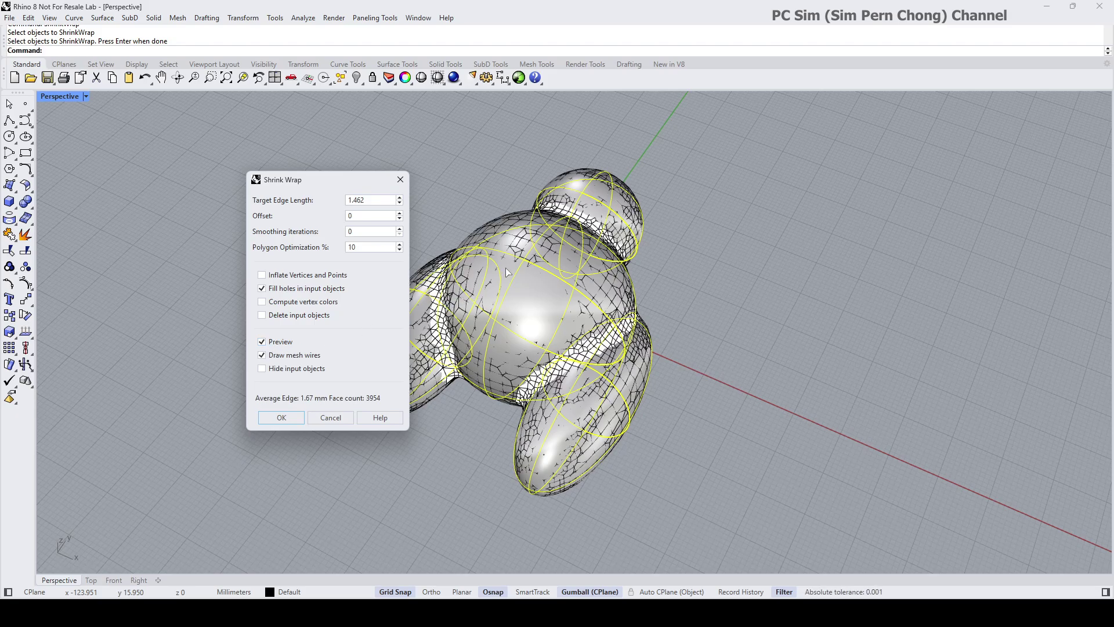
{"action": "scroll", "coordinate": [644, 312], "scroll_direction": "up", "scroll_amount": 5}
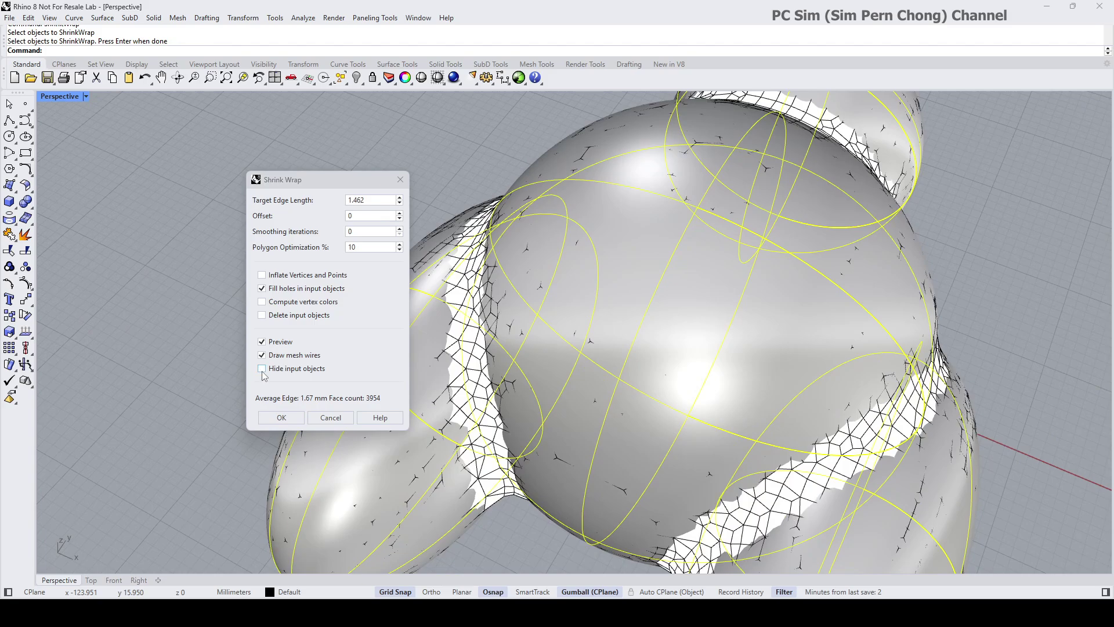
{"action": "left_click", "coordinate": [261, 368]}
{"action": "scroll", "coordinate": [604, 343], "scroll_direction": "down", "scroll_amount": 6}
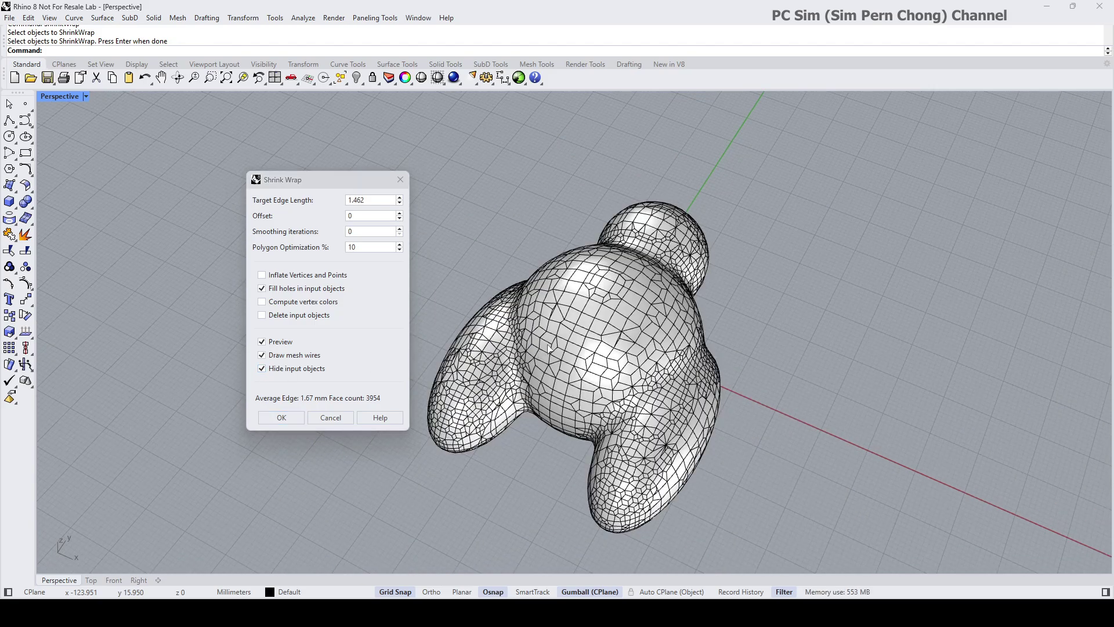
{"action": "right_click_drag", "start_coordinate": [603, 344], "coordinate": [647, 275]}
{"action": "scroll", "coordinate": [614, 316], "scroll_direction": "up", "scroll_amount": 3}
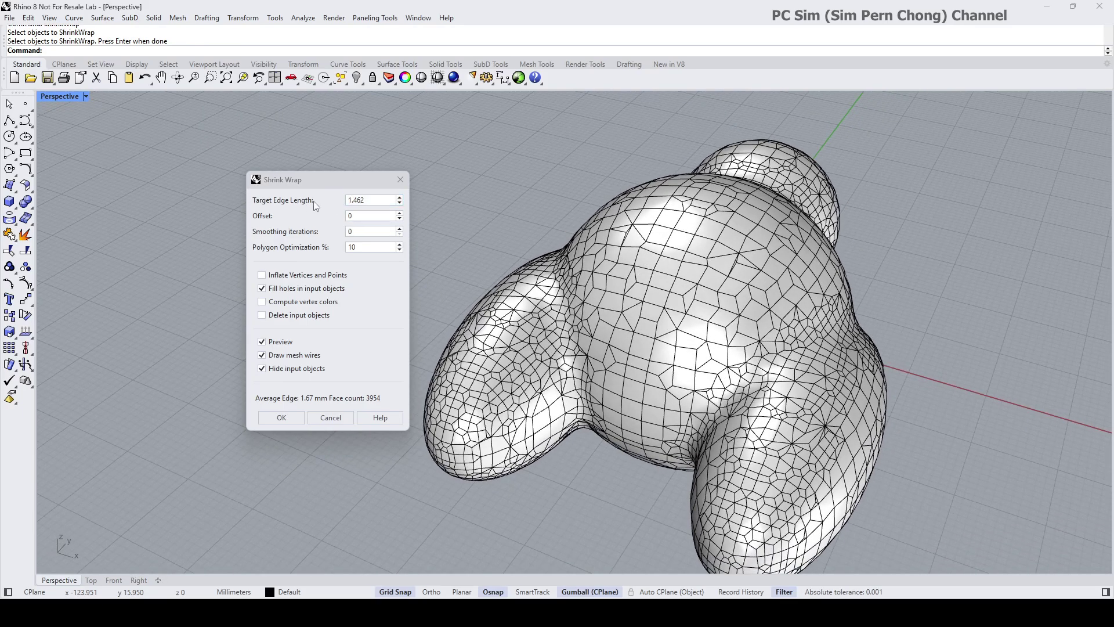
{"action": "right_click_drag", "start_coordinate": [540, 238], "coordinate": [593, 304]}
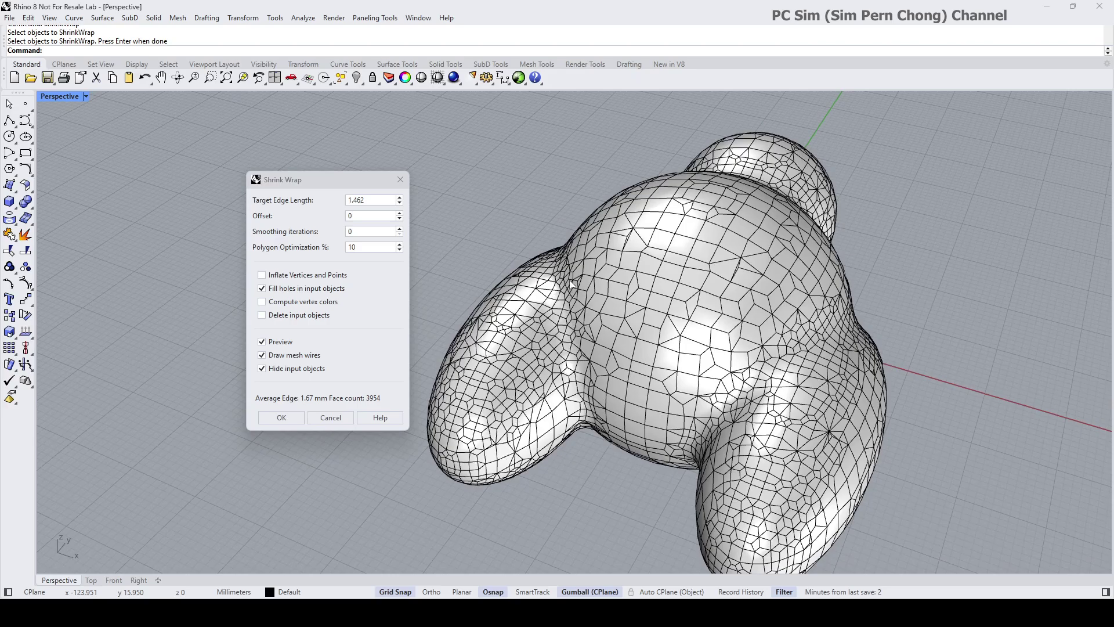
{"action": "right_click_drag", "start_coordinate": [582, 344], "coordinate": [554, 274]}
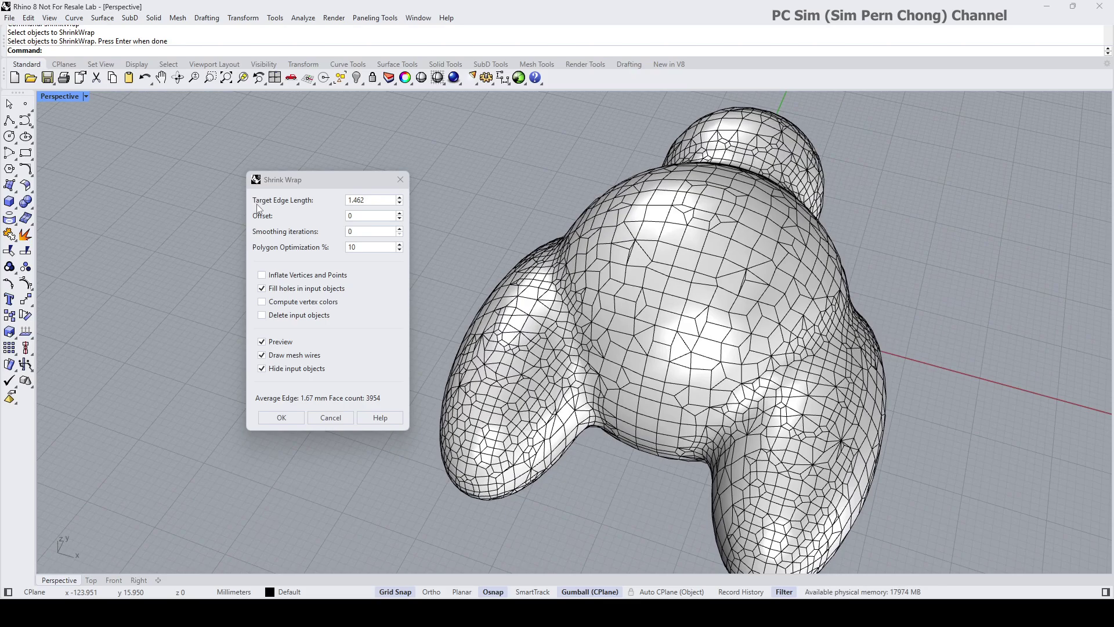
Set the Shrink Wrap target edge length to 0.2 for a finer preview mesh.
{"action": "left_click", "coordinate": [375, 201]}
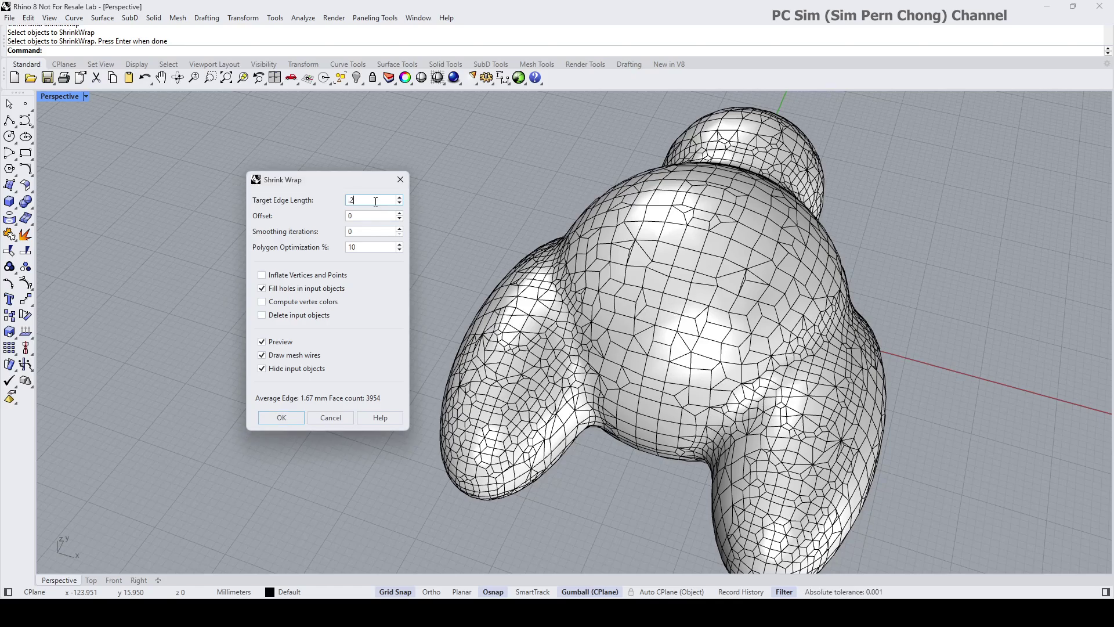
{"action": "type", "text": ".2"}
{"action": "key", "text": "Return"}
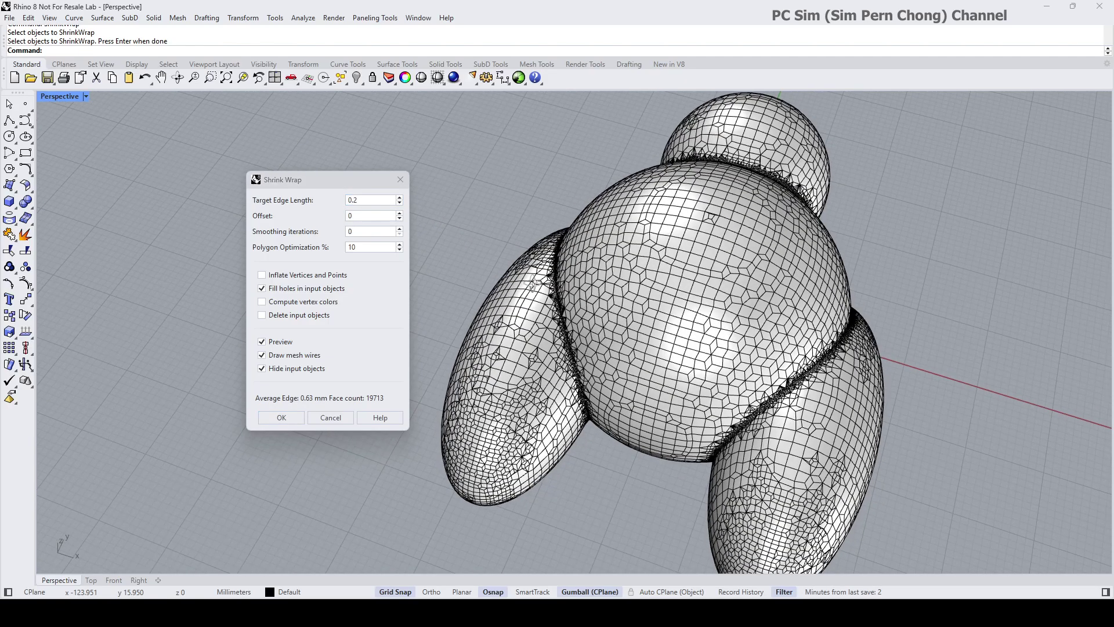
{"action": "scroll", "coordinate": [531, 285], "scroll_direction": "up", "scroll_amount": 5}
{"action": "scroll", "coordinate": [574, 316], "scroll_direction": "down", "scroll_amount": 8}
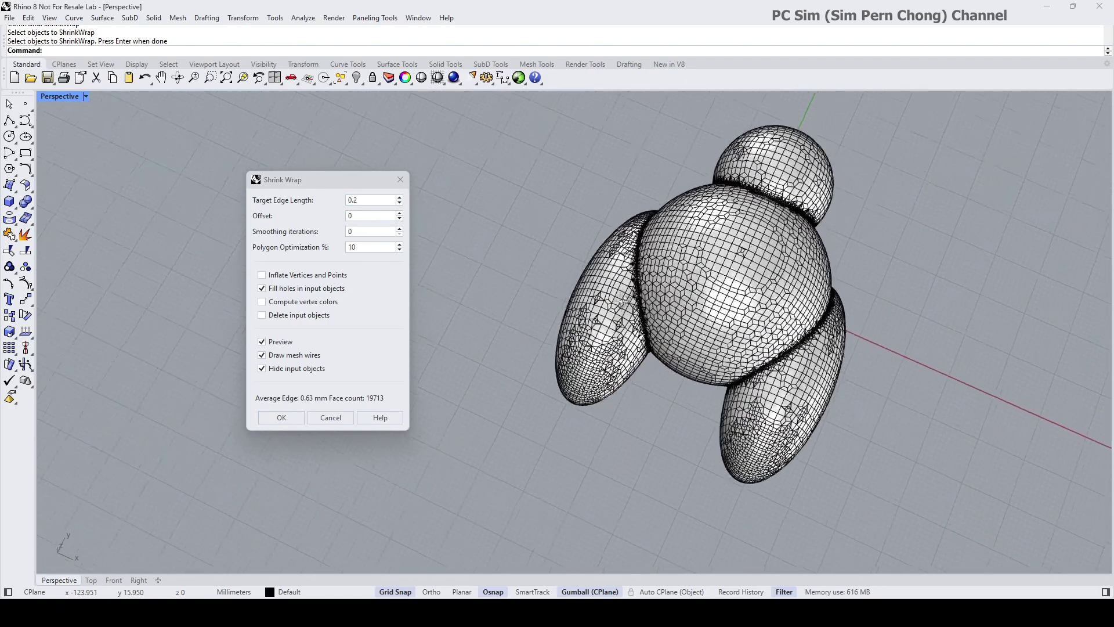
{"action": "scroll", "coordinate": [624, 300], "scroll_direction": "up", "scroll_amount": 2}
{"action": "scroll", "coordinate": [745, 314], "scroll_direction": "up", "scroll_amount": 5}
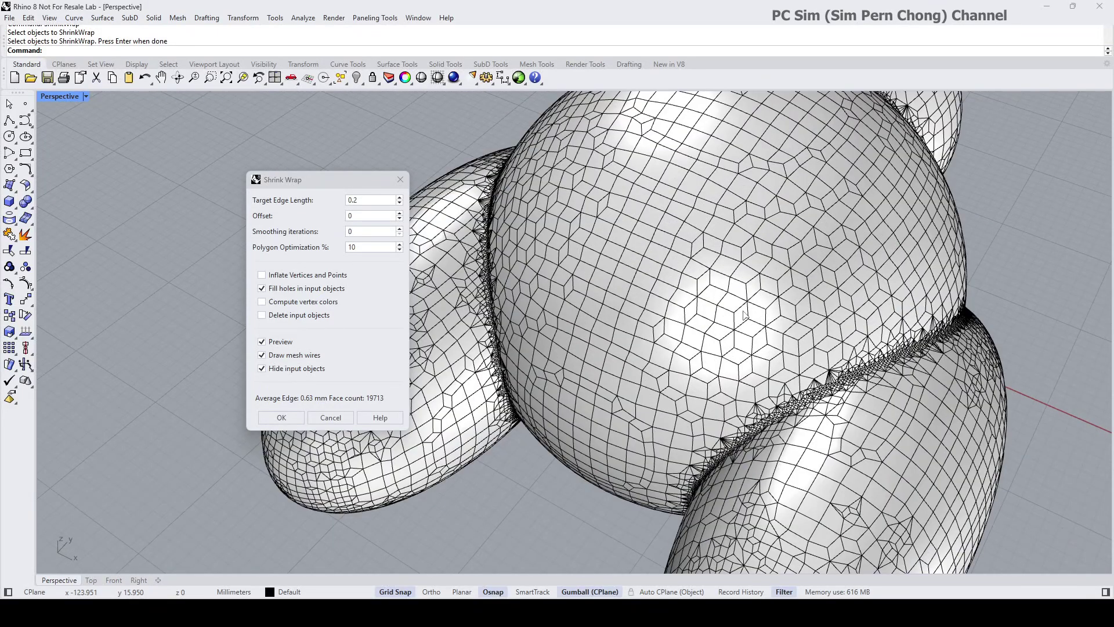
{"action": "left_click_drag", "start_coordinate": [361, 176], "coordinate": [352, 177]}
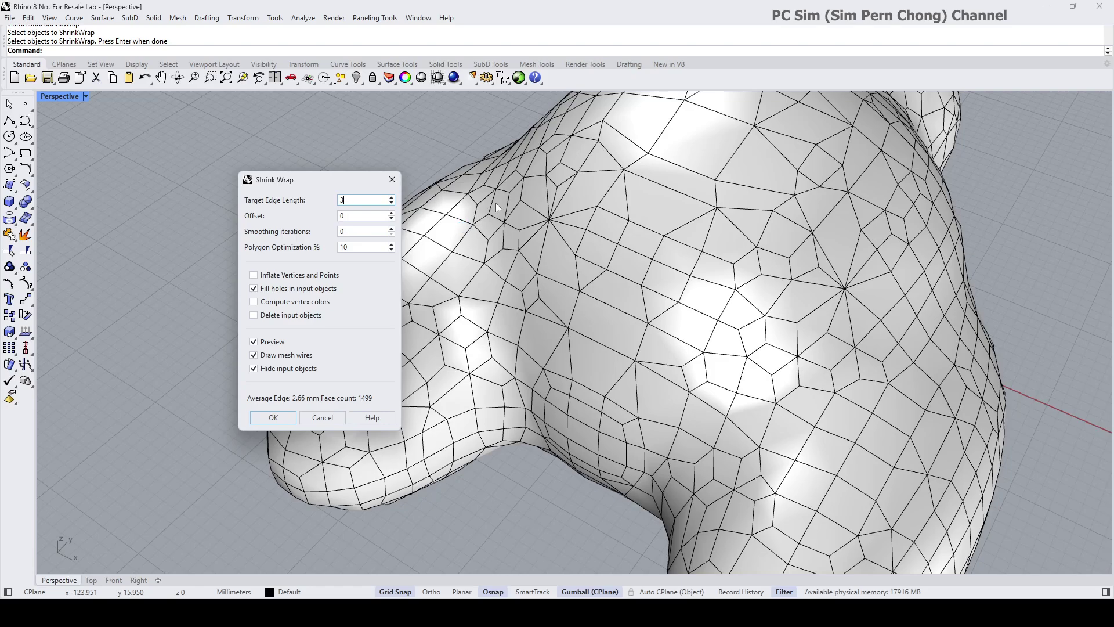
Change the target edge length to 2.4 and accept to create the 2143-face mesh.
{"action": "scroll", "coordinate": [673, 227], "scroll_direction": "down", "scroll_amount": 5}
{"action": "right_click_drag", "start_coordinate": [673, 227], "coordinate": [781, 236]}
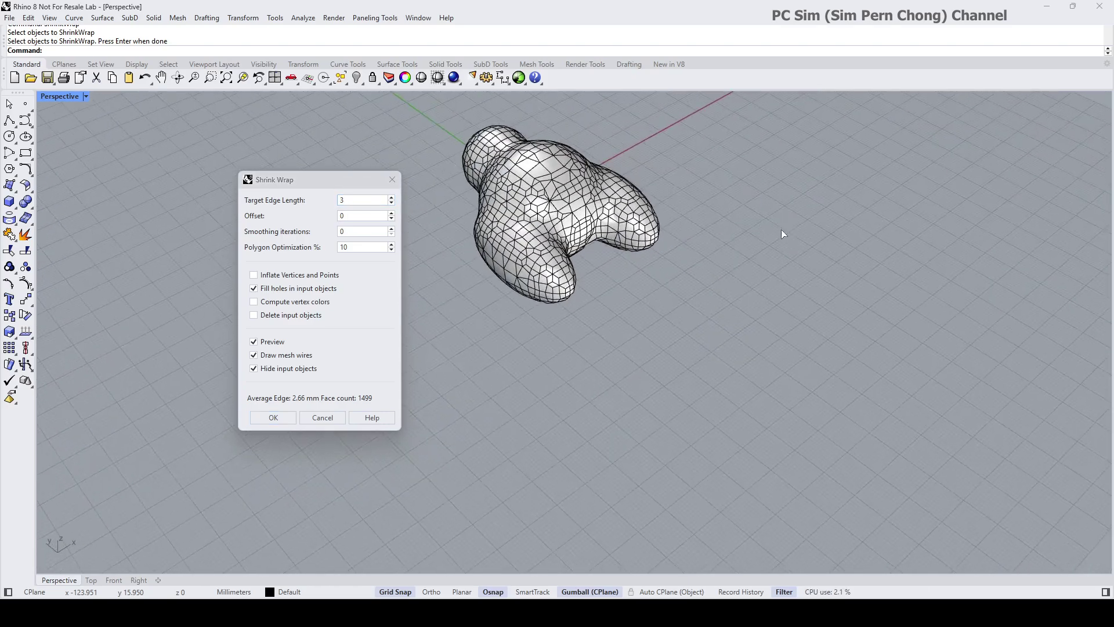
{"action": "scroll", "coordinate": [781, 236], "scroll_direction": "up", "scroll_amount": 5}
{"action": "mouse_move", "coordinate": [551, 235]}
{"action": "right_mouse_down", "text": "shift"}
{"action": "mouse_move", "coordinate": [586, 253]}
{"action": "mouse_move", "coordinate": [551, 255]}
{"action": "right_mouse_up", "text": "shift"}
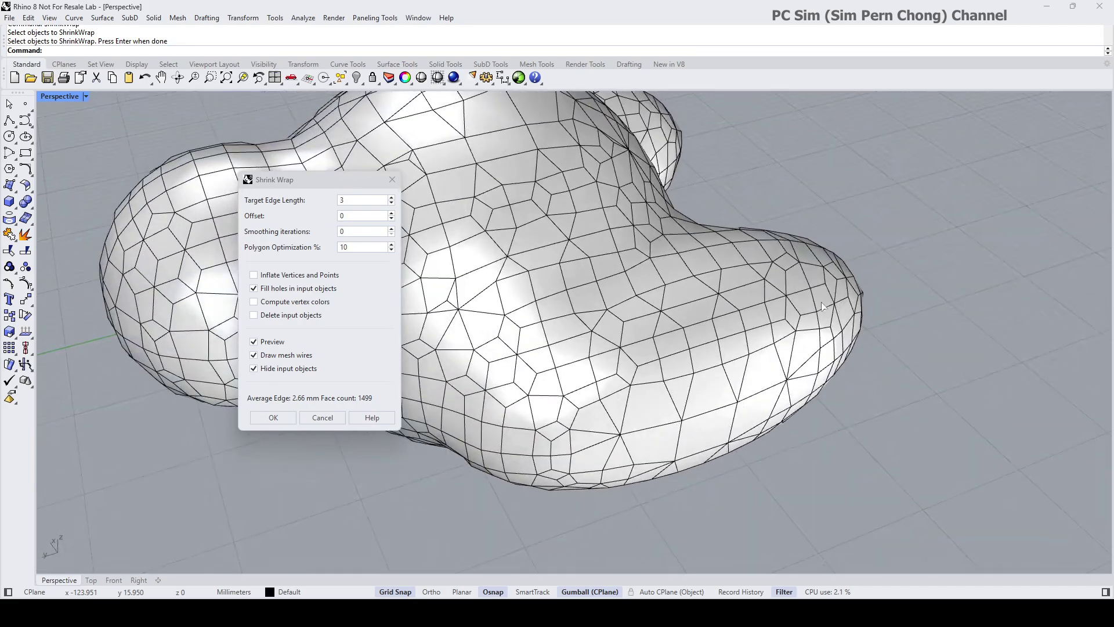
{"action": "scroll", "coordinate": [616, 281], "scroll_direction": "down", "scroll_amount": 5}
{"action": "right_click_drag", "start_coordinate": [616, 280], "coordinate": [580, 214]}
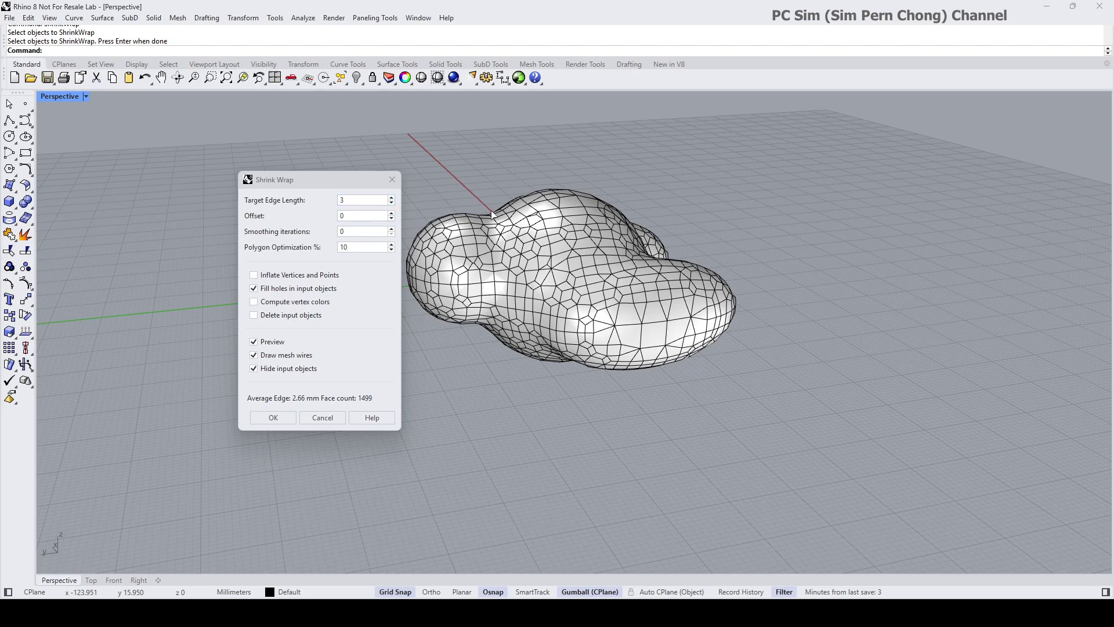
{"action": "double_click", "coordinate": [352, 203]}
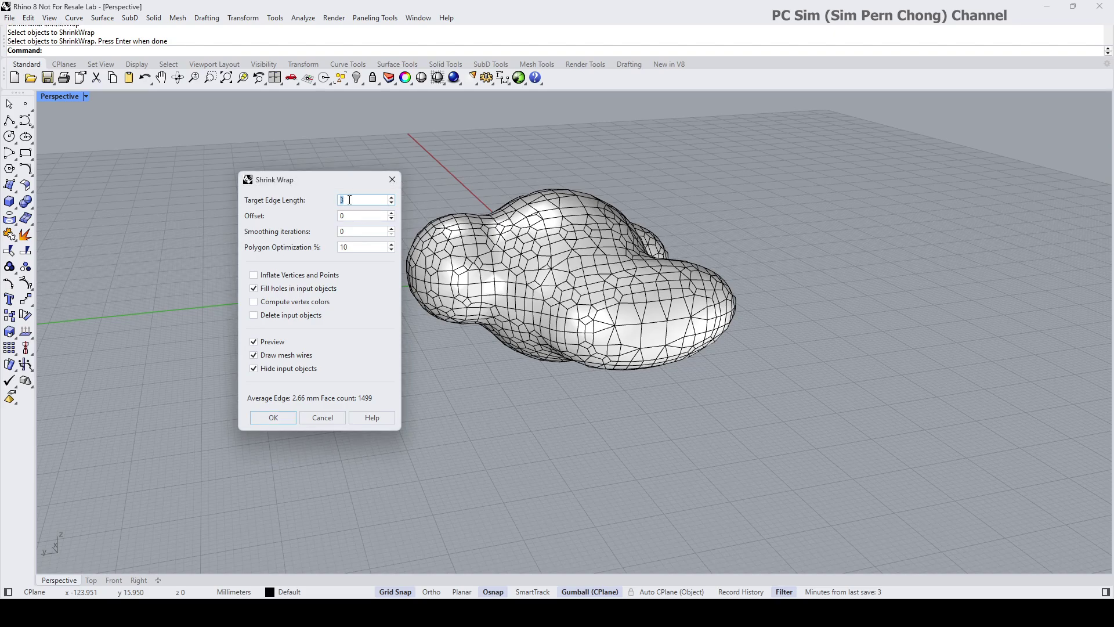
{"action": "type", "text": "2."}
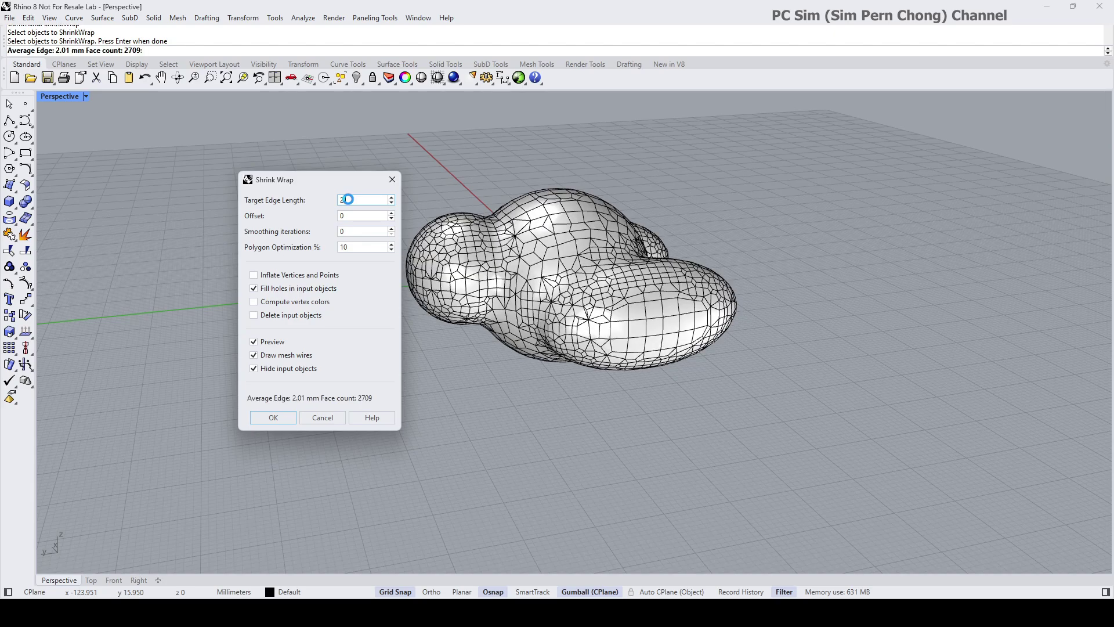
{"action": "type", "text": "4"}
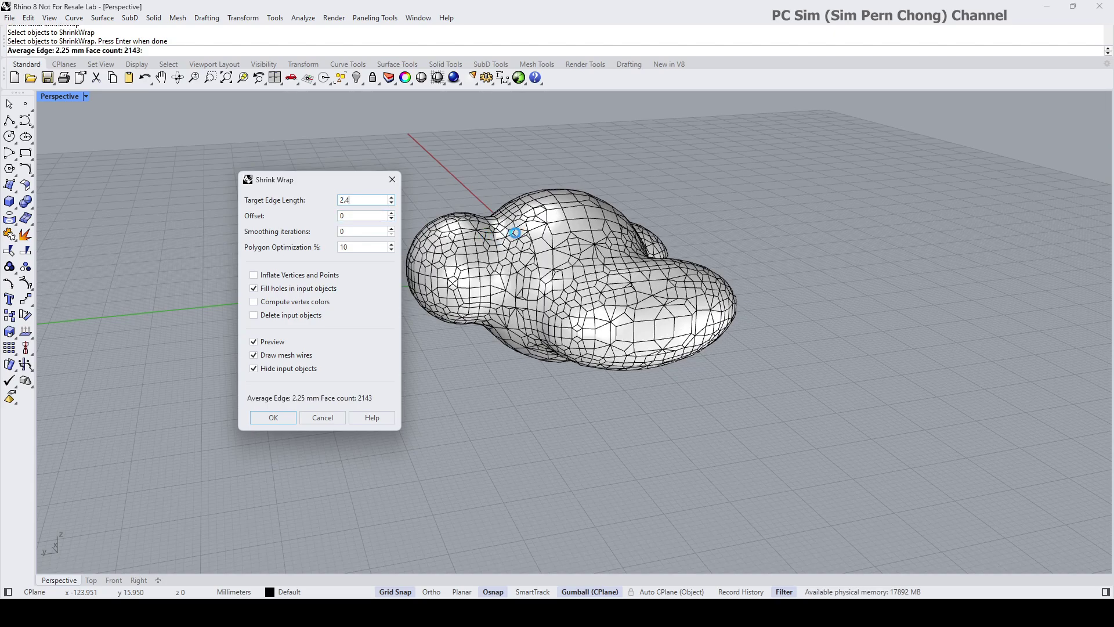
{"action": "right_click_drag", "start_coordinate": [515, 233], "coordinate": [593, 259]}
{"action": "scroll", "coordinate": [650, 281], "scroll_direction": "up", "scroll_amount": 5}
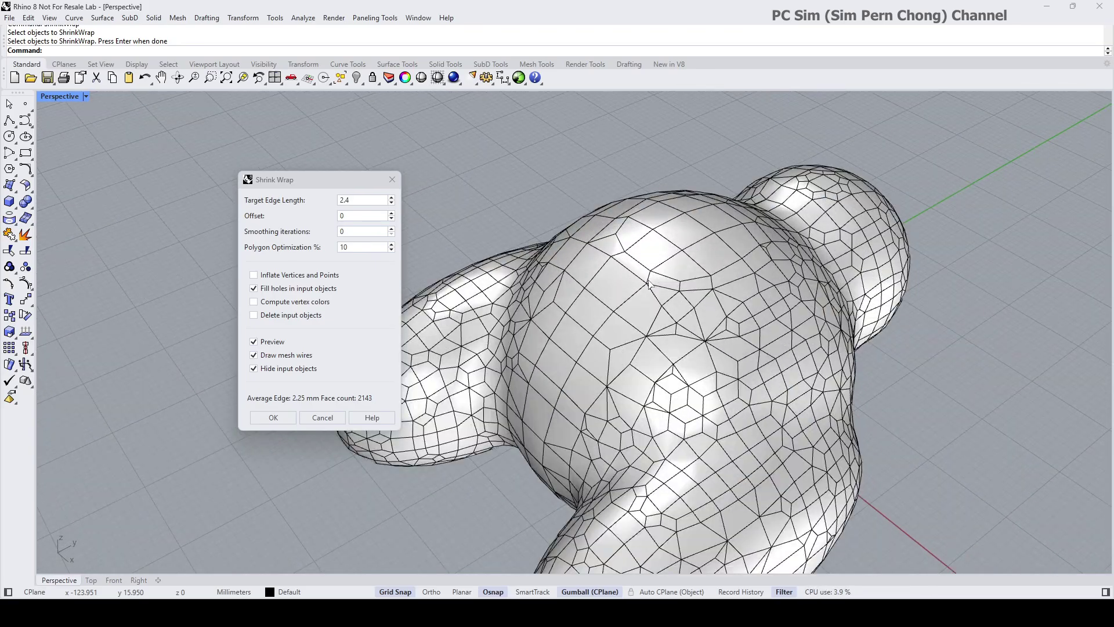
{"action": "right_click_drag", "start_coordinate": [650, 282], "coordinate": [620, 282], "text": "shift"}
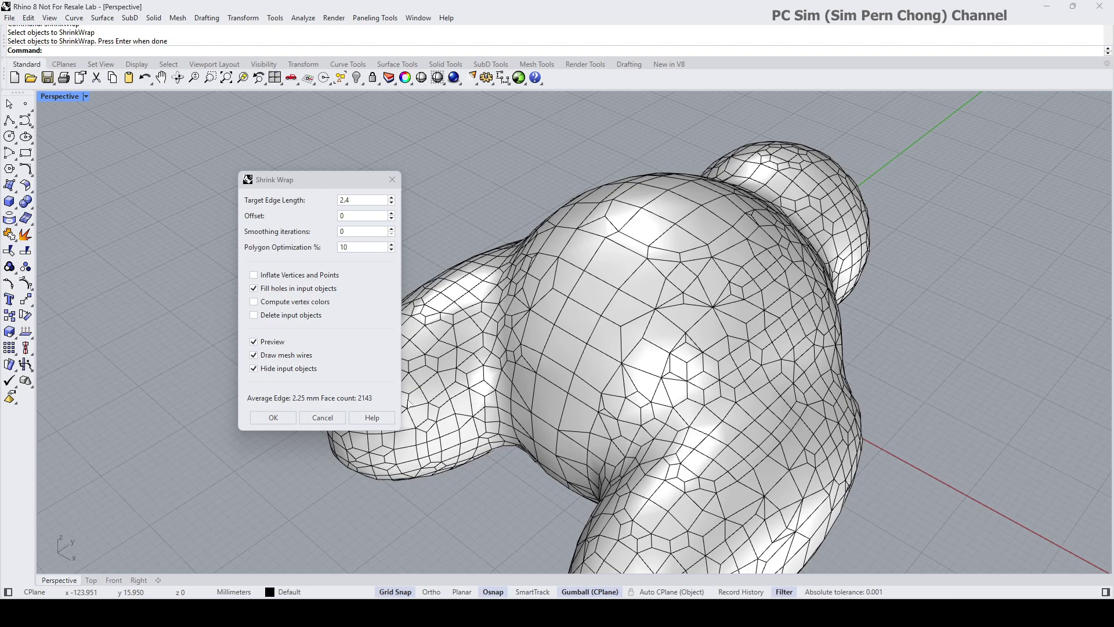
{"action": "left_click", "coordinate": [274, 418]}
{"action": "scroll", "coordinate": [397, 340], "scroll_direction": "down", "scroll_amount": 2}
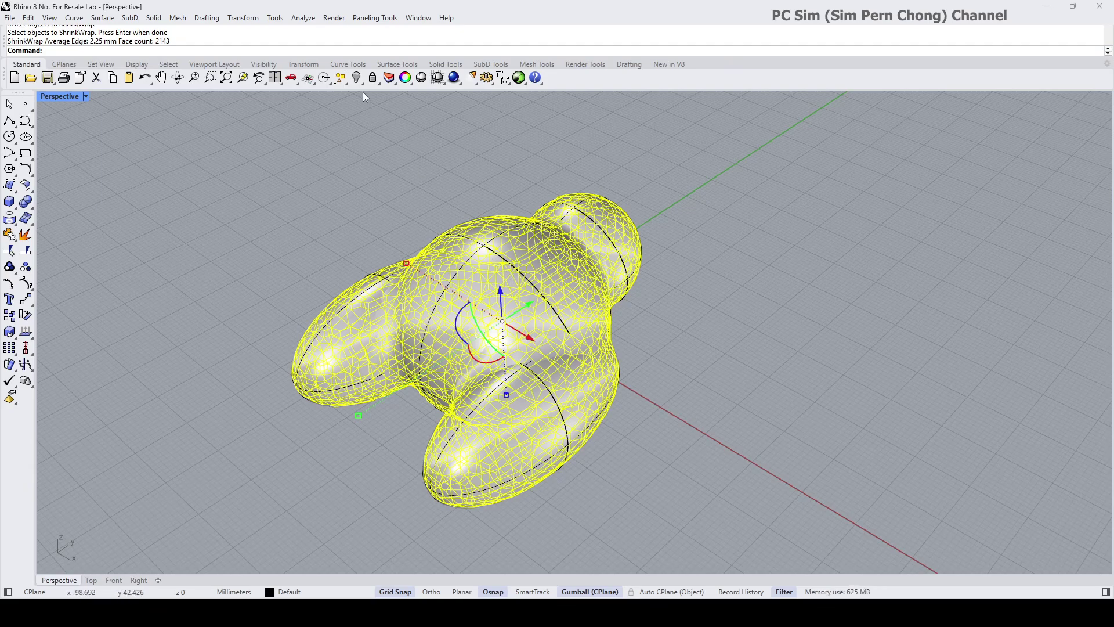
{"action": "left_click", "coordinate": [356, 78]}
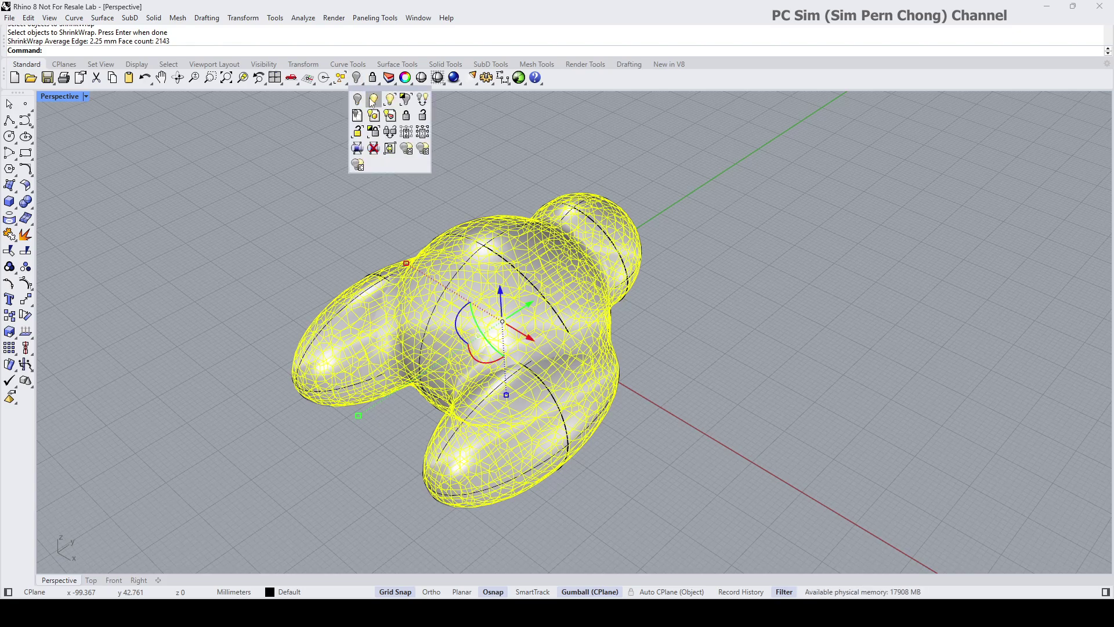
{"action": "left_click", "coordinate": [406, 100]}
{"action": "scroll", "coordinate": [426, 157], "scroll_direction": "down", "scroll_amount": 2}
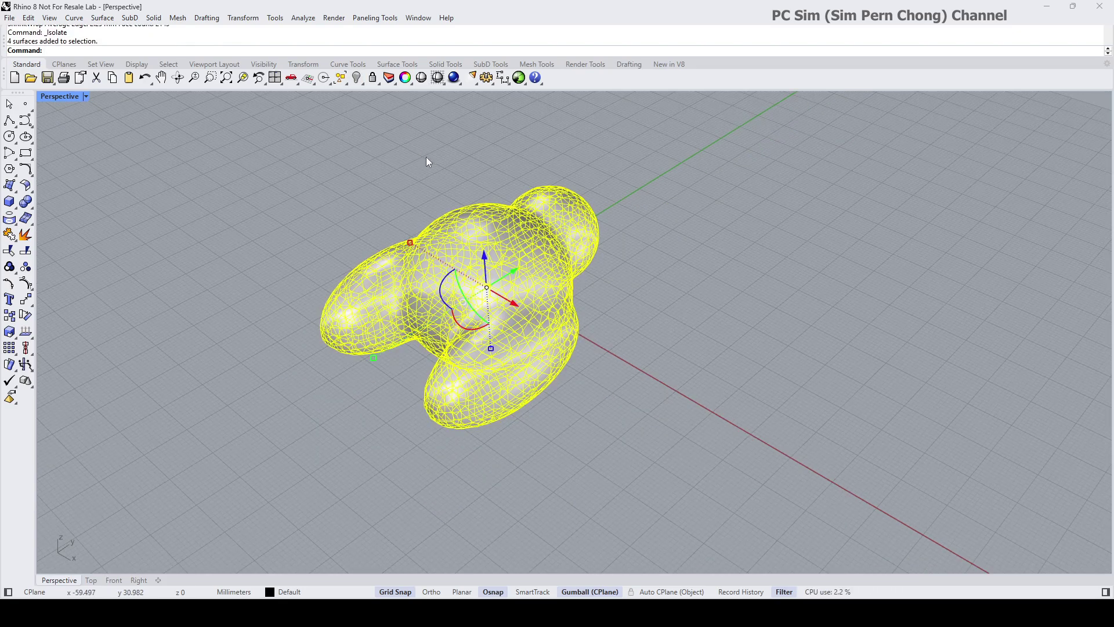
{"action": "left_click", "coordinate": [426, 157]}
{"action": "right_click_drag", "start_coordinate": [425, 156], "coordinate": [493, 232]}
{"action": "scroll", "coordinate": [425, 232], "scroll_direction": "up", "scroll_amount": 4}
{"action": "scroll", "coordinate": [494, 299], "scroll_direction": "up", "scroll_amount": 3}
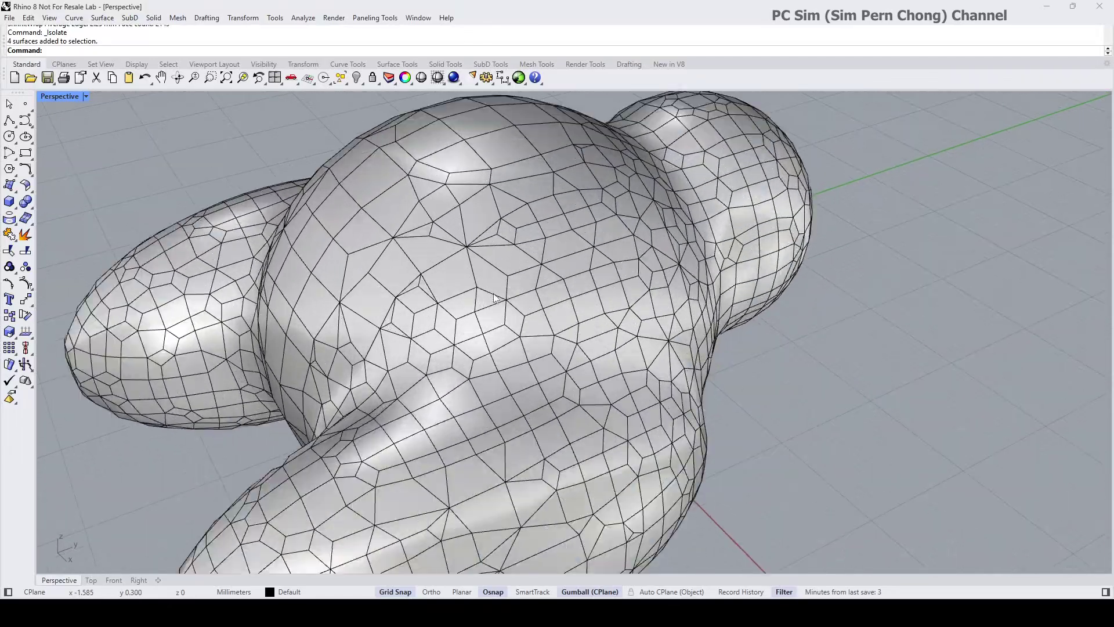
{"action": "scroll", "coordinate": [494, 299], "scroll_direction": "down", "scroll_amount": 3}
{"action": "right_click_drag", "start_coordinate": [494, 298], "coordinate": [510, 237]}
{"action": "scroll", "coordinate": [568, 319], "scroll_direction": "down", "scroll_amount": 3}
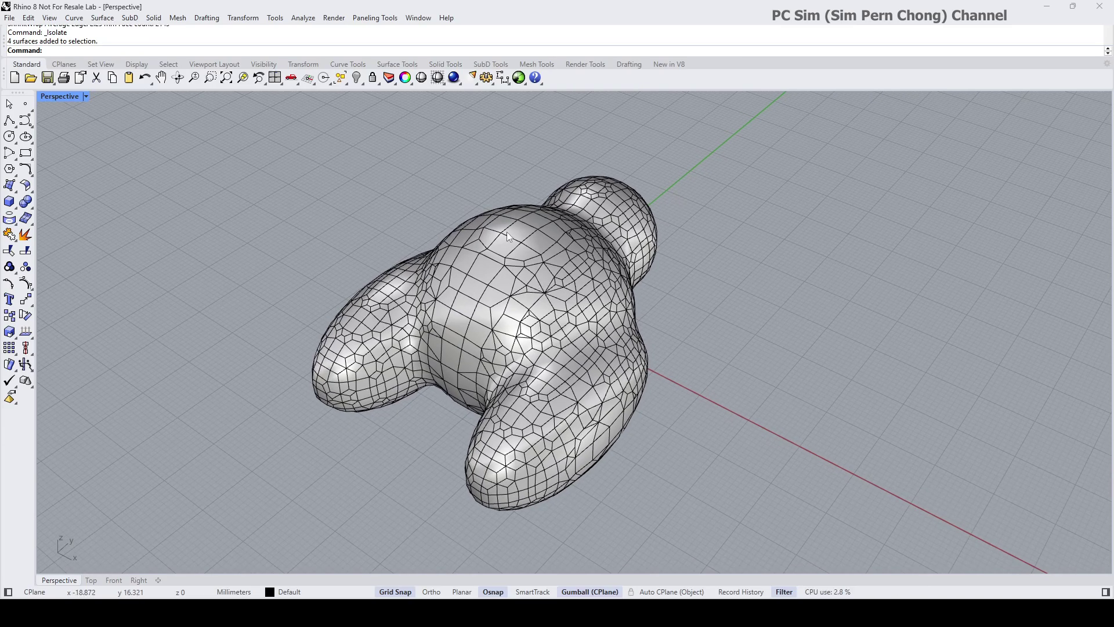
Run QuadRemesh on the shrink-wrap mesh and switch its density to Target Edge Length.
{"action": "left_click", "coordinate": [491, 63]}
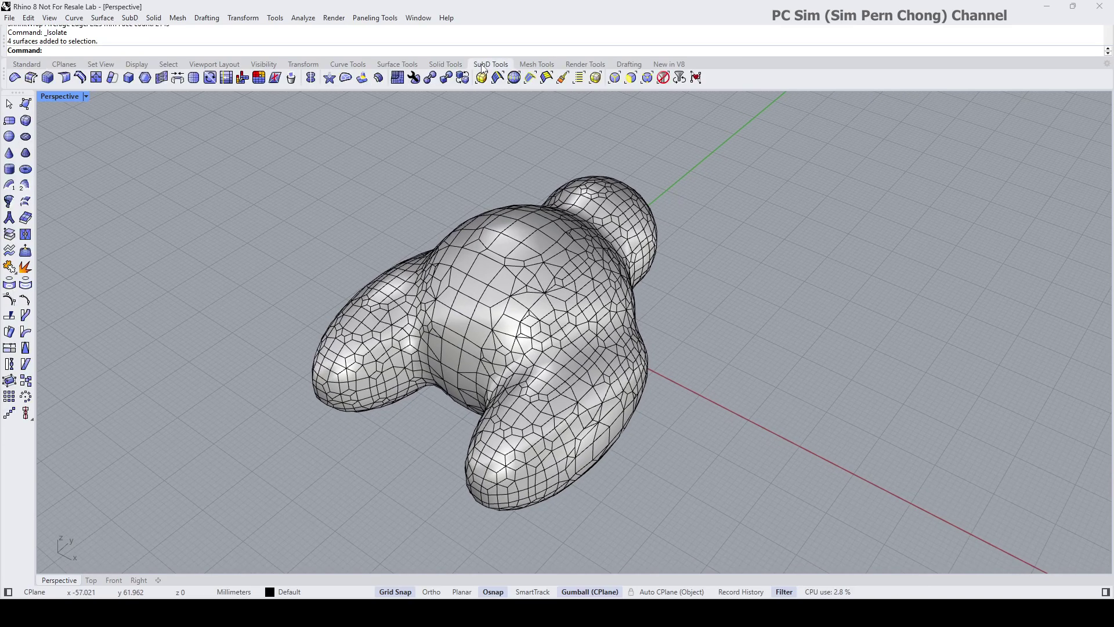
{"action": "left_click", "coordinate": [398, 81]}
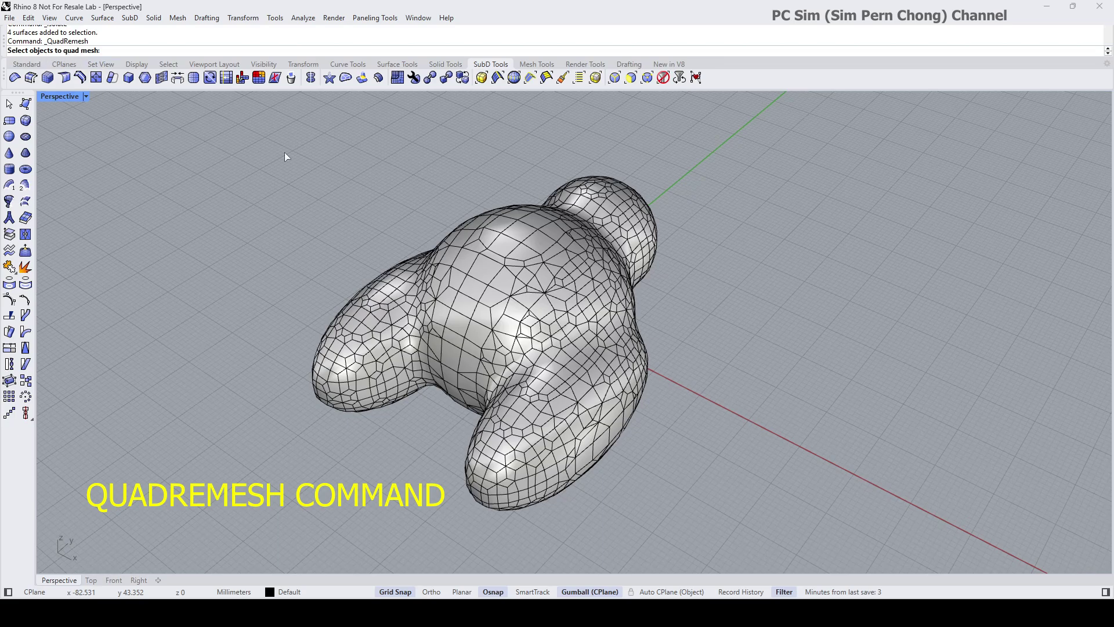
{"action": "left_click", "coordinate": [516, 279]}
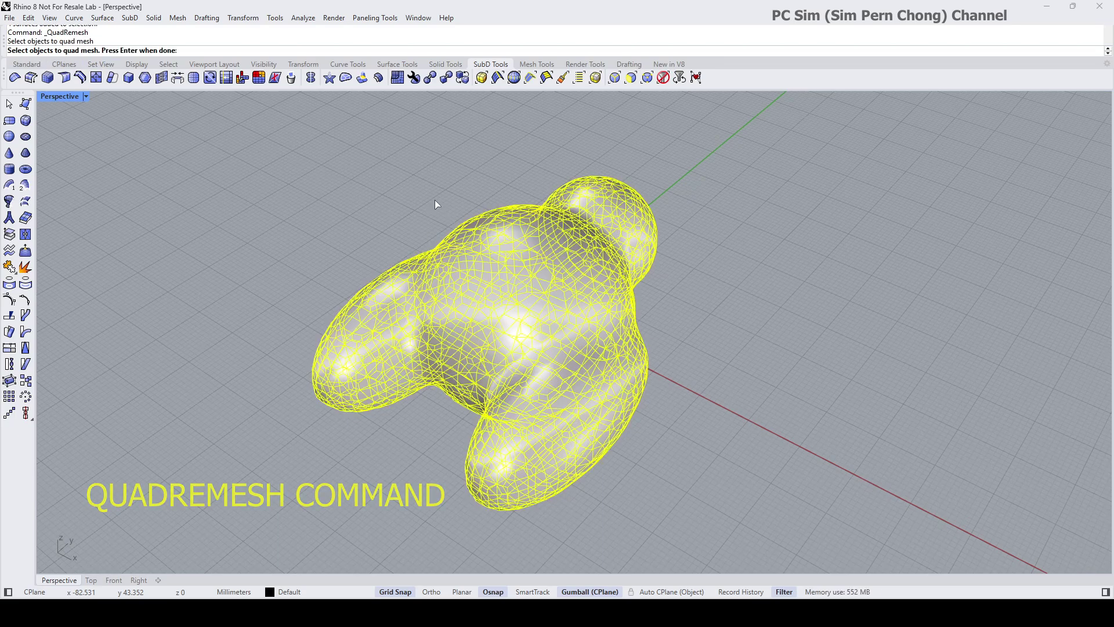
{"action": "key", "text": "Return"}
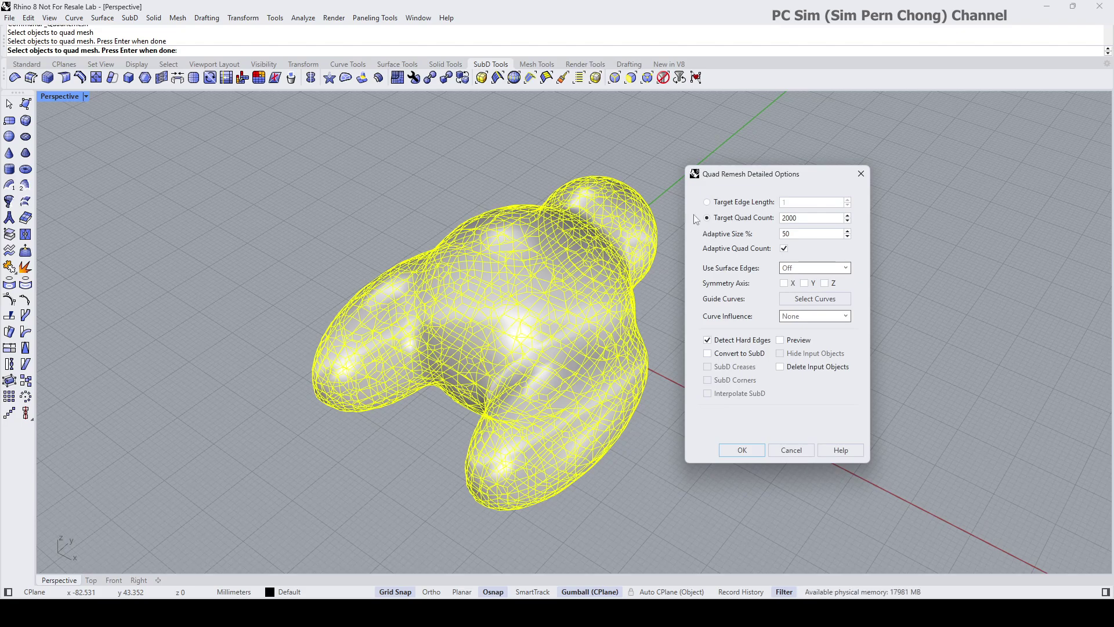
{"action": "left_click_drag", "start_coordinate": [745, 182], "coordinate": [661, 195]}
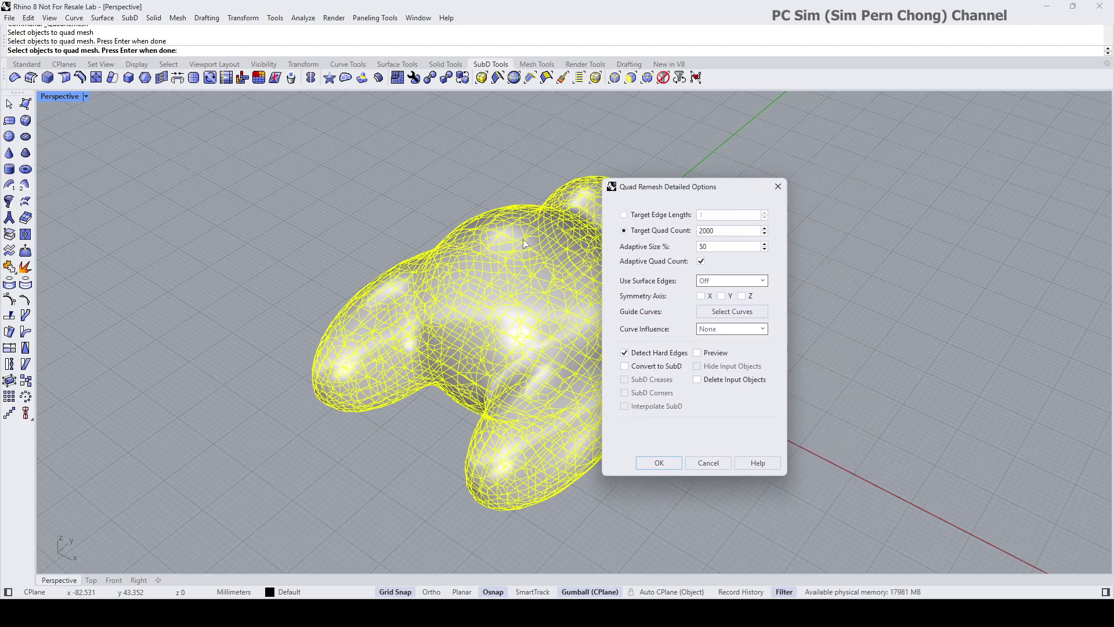
{"action": "right_click_drag", "start_coordinate": [526, 243], "coordinate": [368, 242], "text": "shift"}
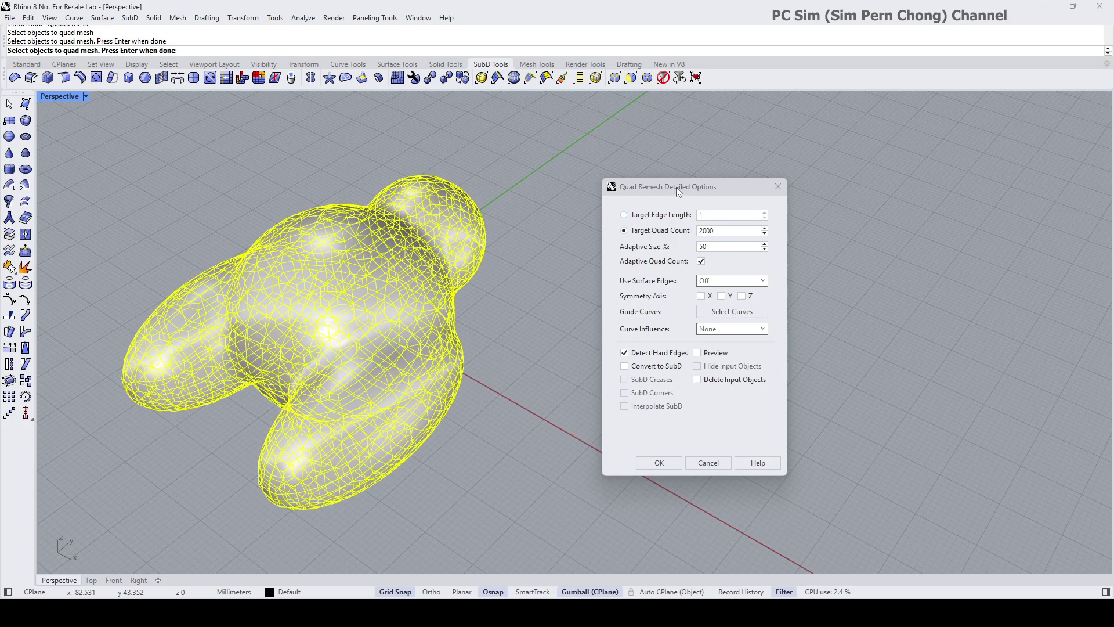
{"action": "left_click_drag", "start_coordinate": [679, 191], "coordinate": [634, 193]}
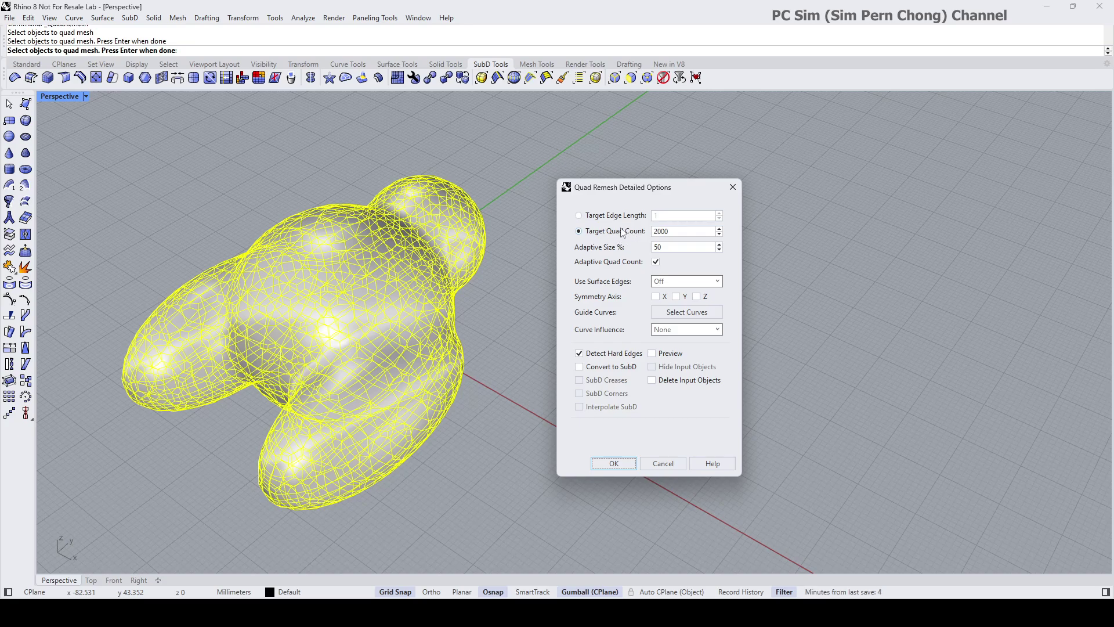
{"action": "left_click", "coordinate": [581, 217]}
{"action": "left_click_drag", "start_coordinate": [644, 191], "coordinate": [616, 185]}
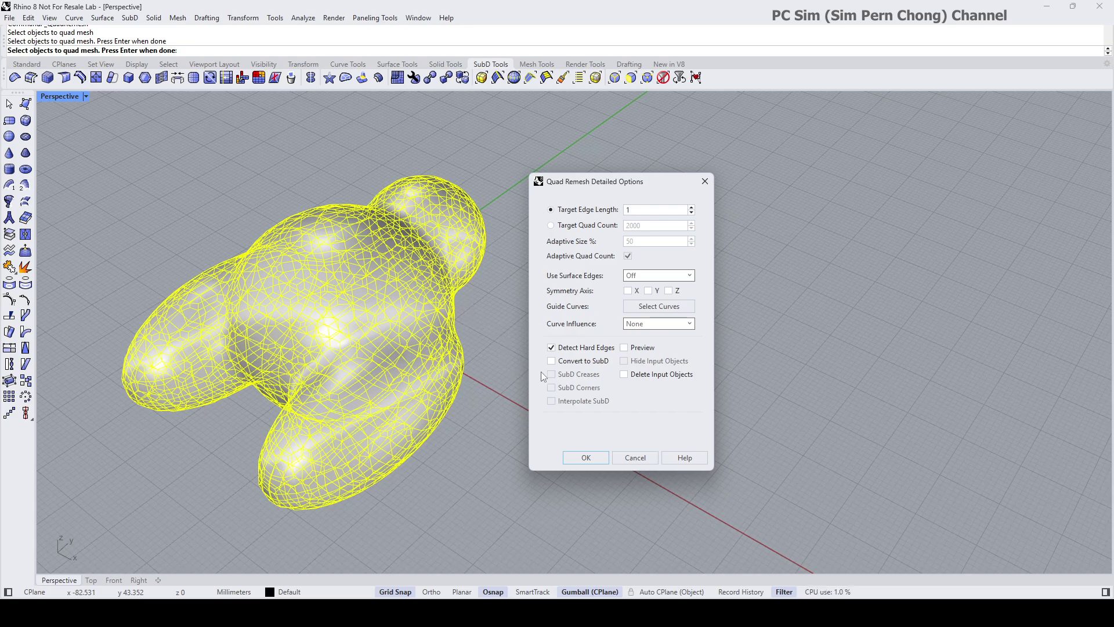
{"action": "scroll", "coordinate": [464, 331], "scroll_direction": "up", "scroll_amount": 5}
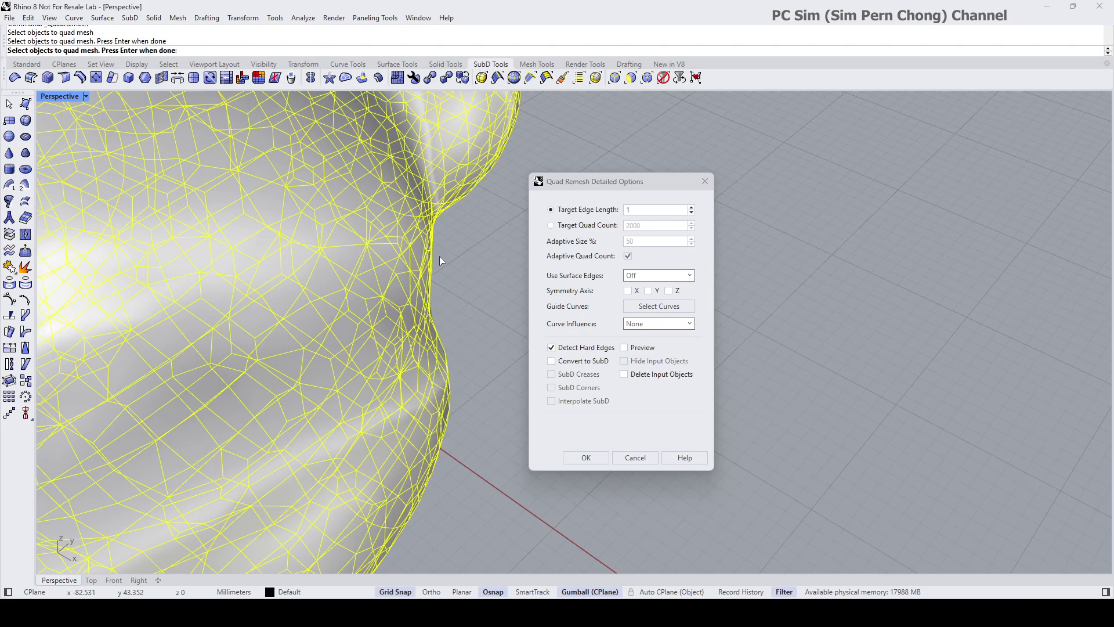
Enable Convert to SubD, Preview and Hide Input Objects in Quad Remesh.
{"action": "left_click", "coordinate": [552, 362]}
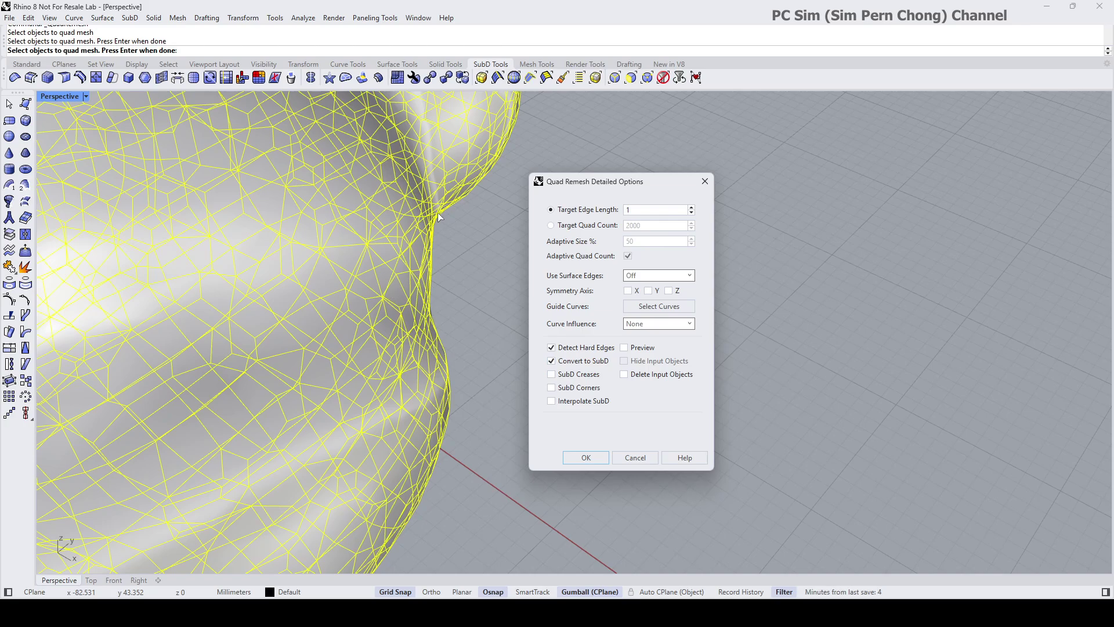
{"action": "scroll", "coordinate": [440, 293], "scroll_direction": "down", "scroll_amount": 5}
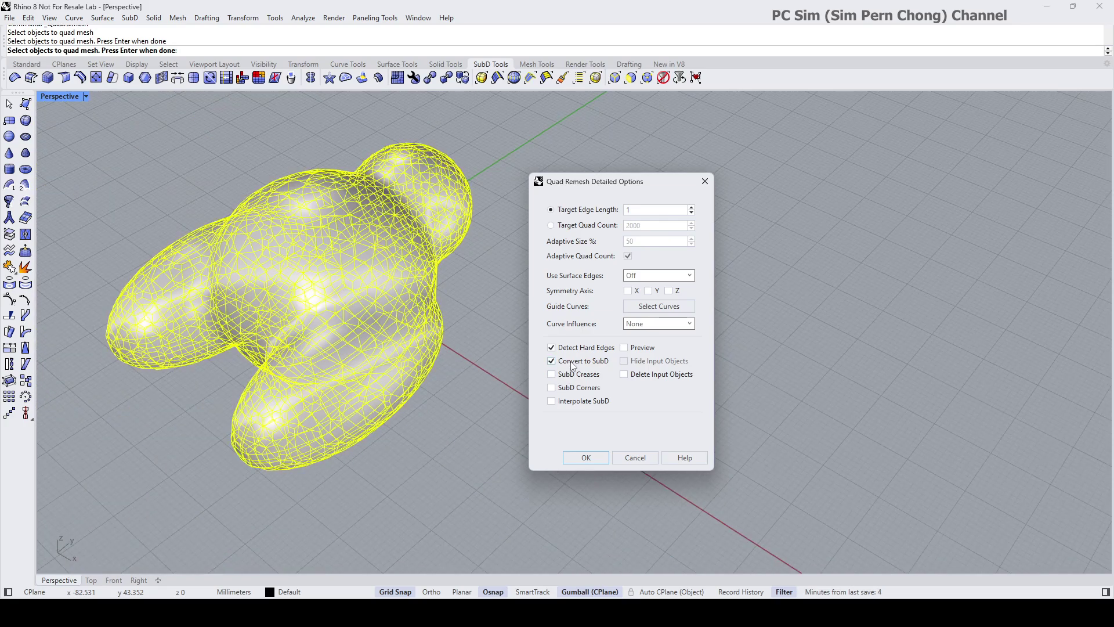
{"action": "right_click_drag", "start_coordinate": [499, 329], "coordinate": [493, 331]}
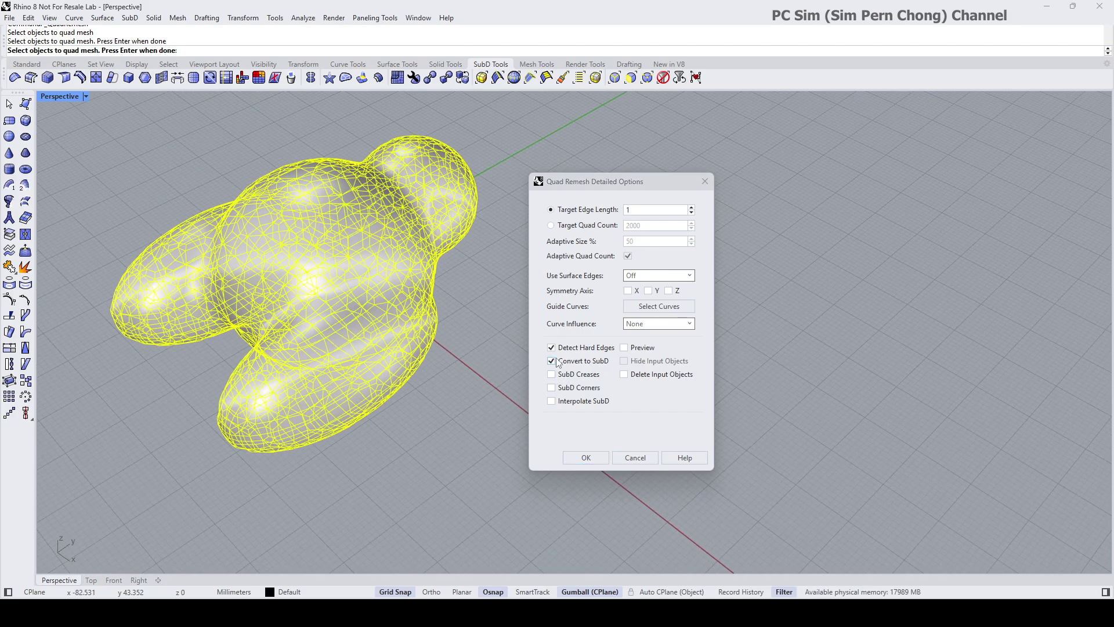
{"action": "scroll", "coordinate": [468, 291], "scroll_direction": "up", "scroll_amount": 5}
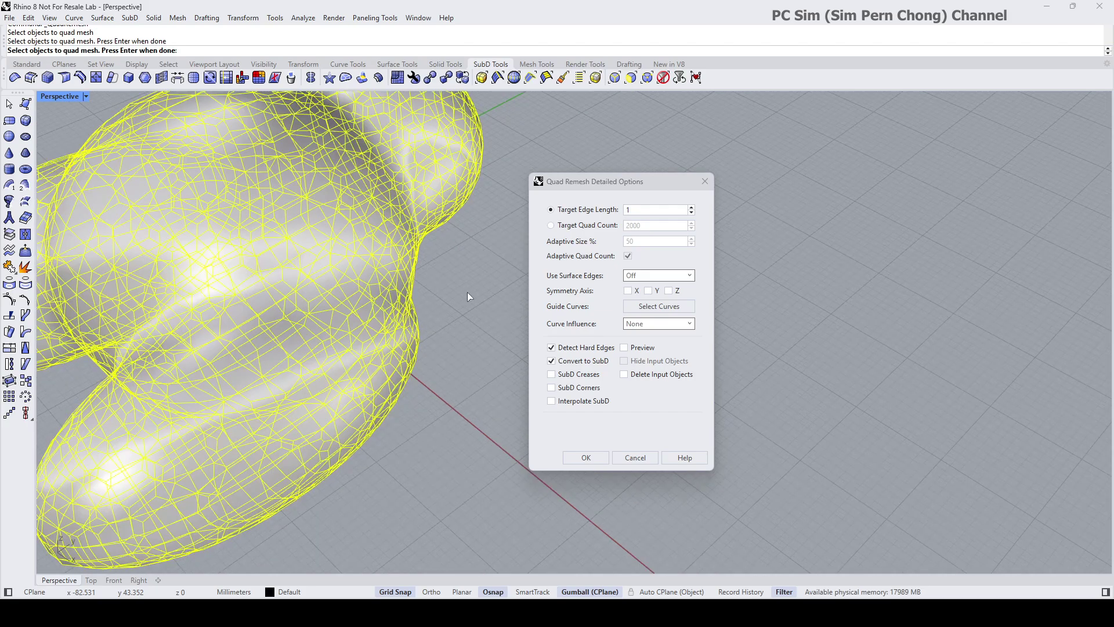
{"action": "right_click_drag", "start_coordinate": [467, 291], "coordinate": [487, 318], "text": "shift"}
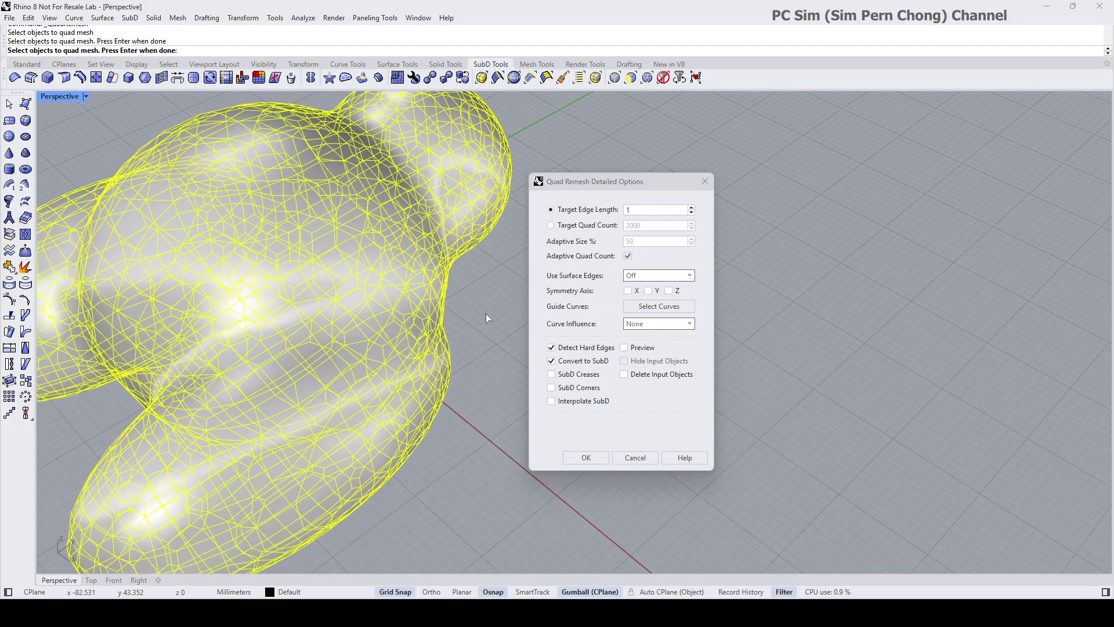
{"action": "left_click", "coordinate": [624, 348]}
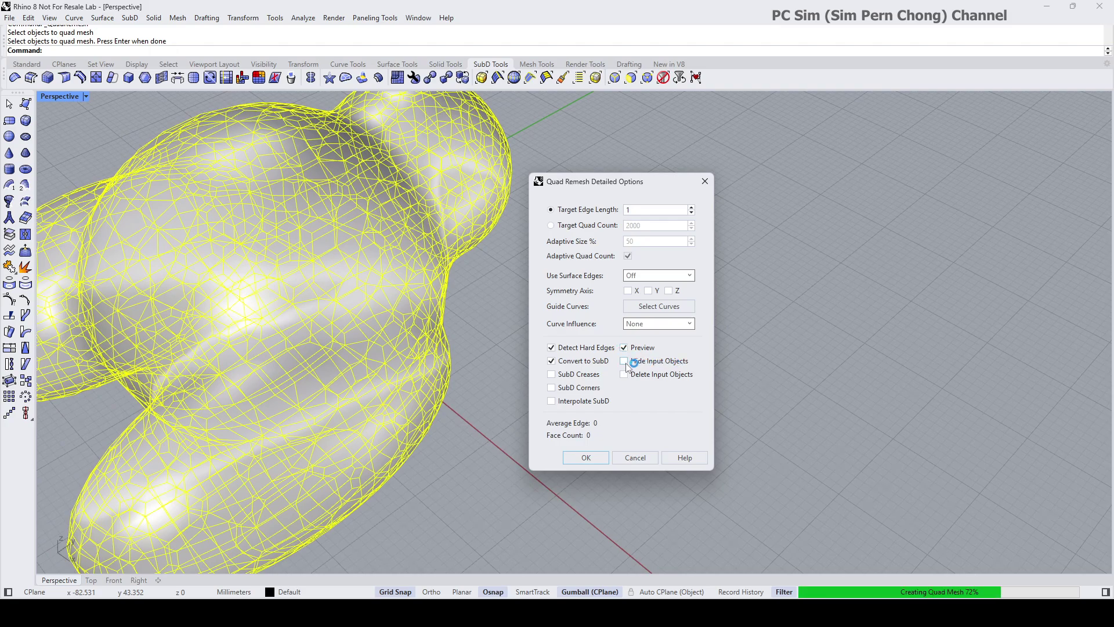
{"action": "left_click", "coordinate": [621, 361]}
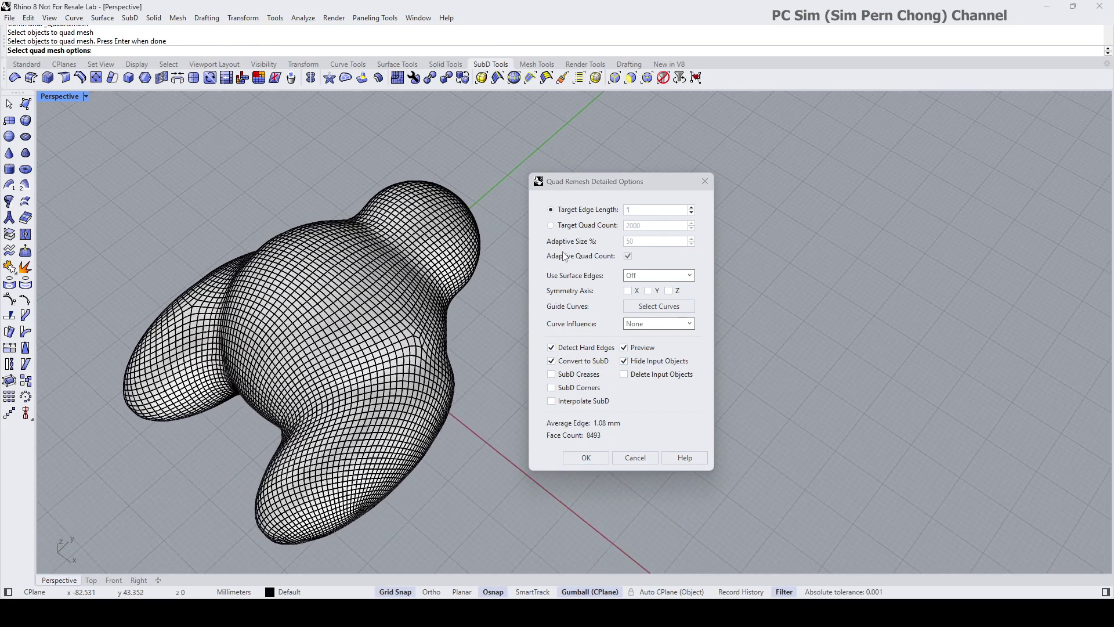
{"action": "scroll", "coordinate": [463, 257], "scroll_direction": "up", "scroll_amount": 5}
{"action": "scroll", "coordinate": [463, 258], "scroll_direction": "down", "scroll_amount": 2}
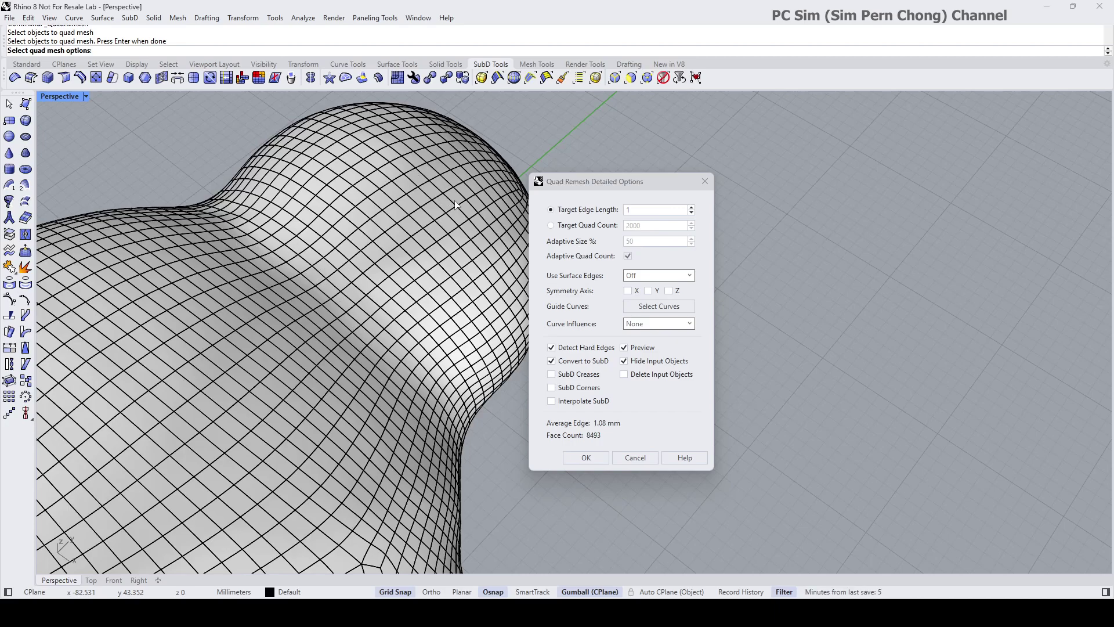
Enter 3 as the Quad Remesh target edge length and check the 905-face preview.
{"action": "double_click", "coordinate": [634, 210]}
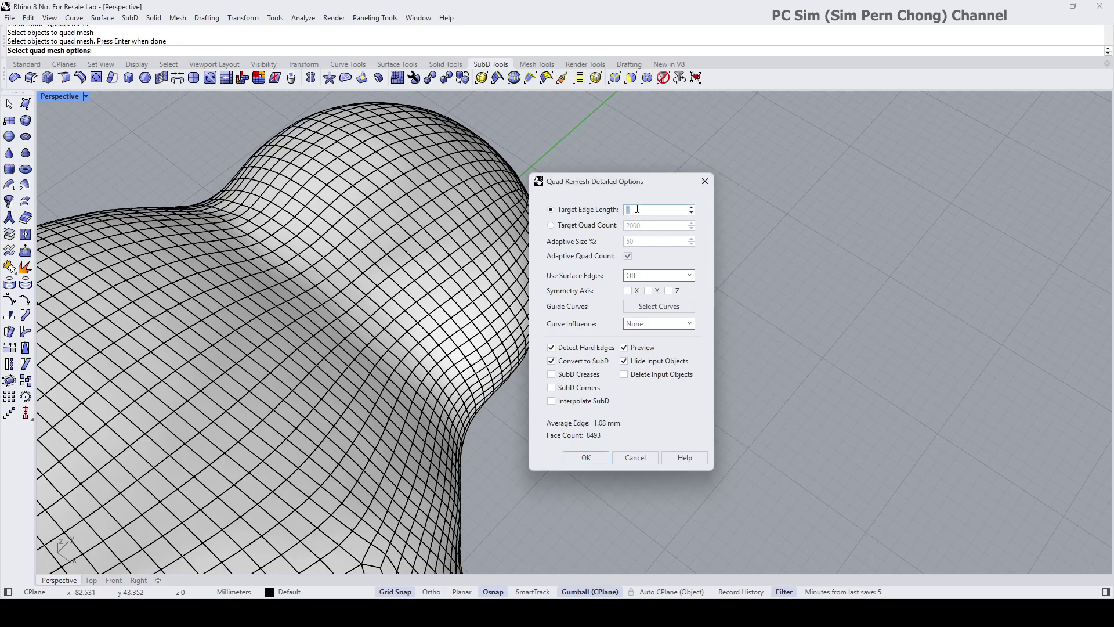
{"action": "type", "text": "3"}
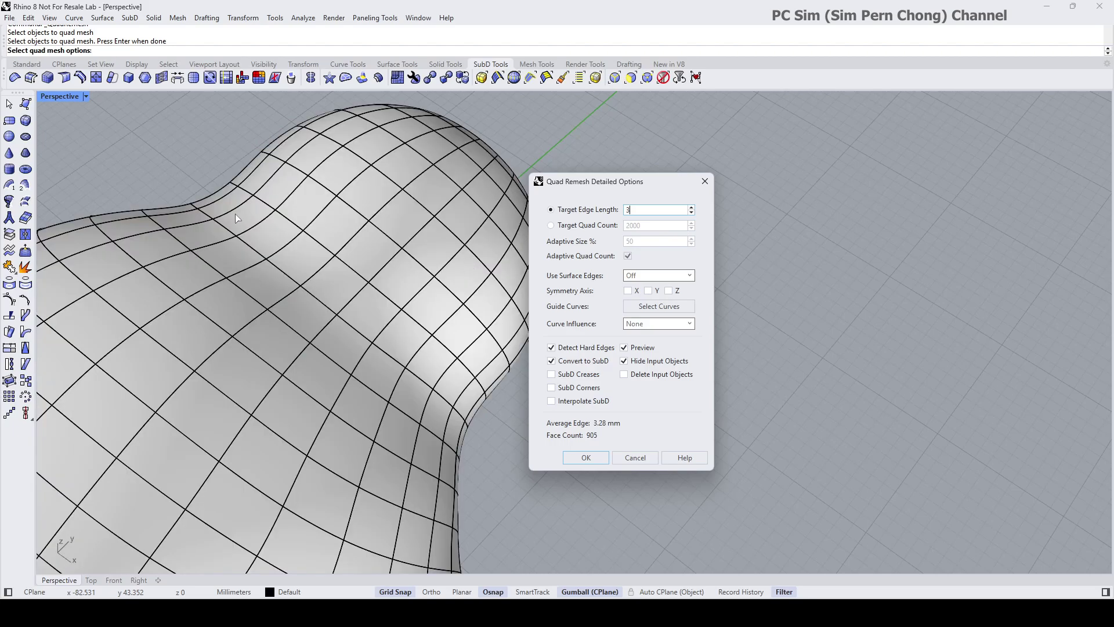
{"action": "scroll", "coordinate": [273, 221], "scroll_direction": "down", "scroll_amount": 2}
{"action": "scroll", "coordinate": [406, 224], "scroll_direction": "up", "scroll_amount": 2}
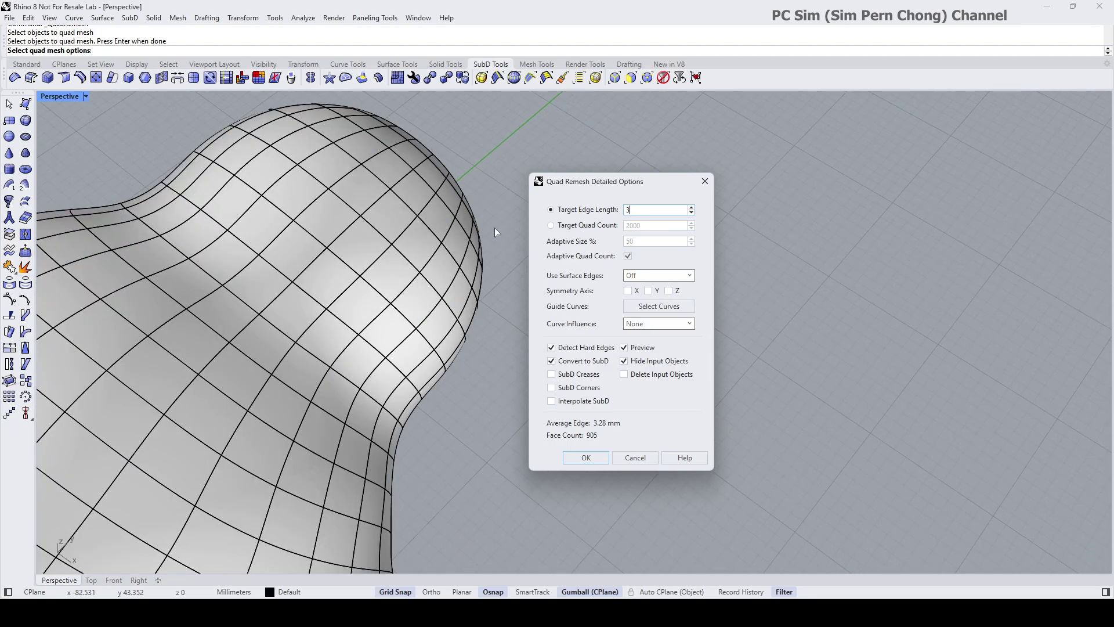
Switch Quad Remesh to a target quad count and replace the 2000 value.
{"action": "left_click", "coordinate": [551, 226]}
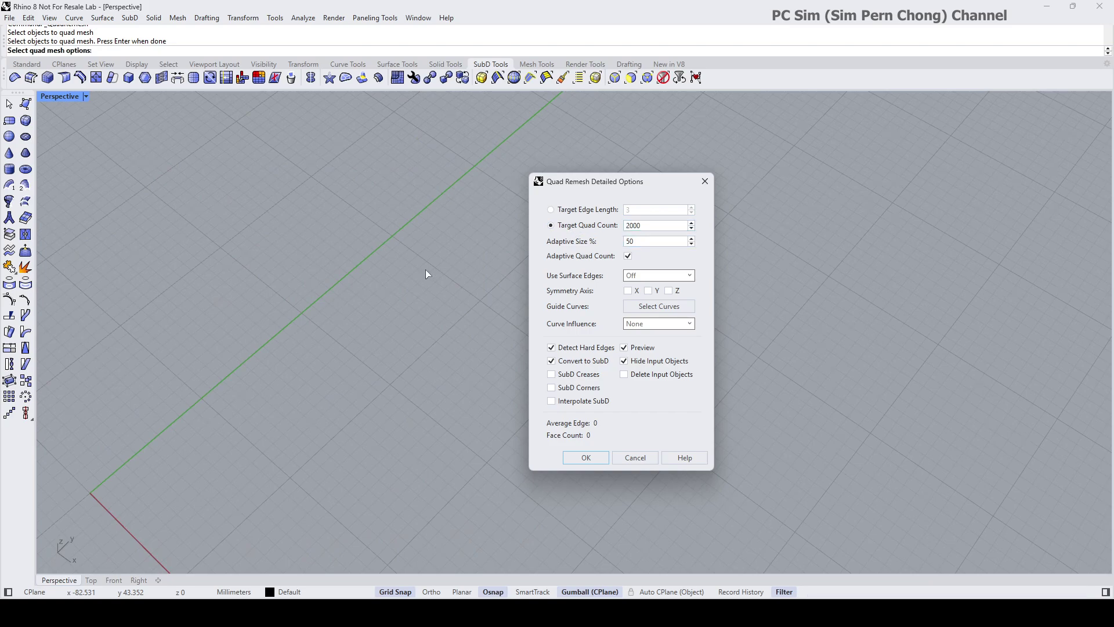
{"action": "scroll", "coordinate": [426, 269], "scroll_direction": "down", "scroll_amount": 1}
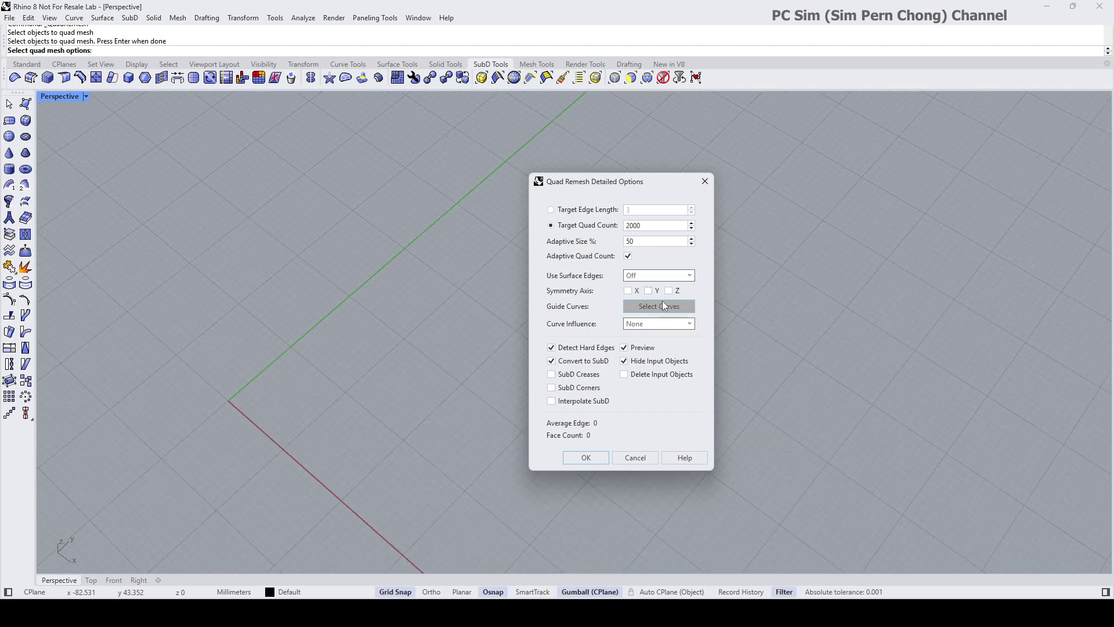
{"action": "right_click_drag", "start_coordinate": [463, 309], "coordinate": [447, 273]}
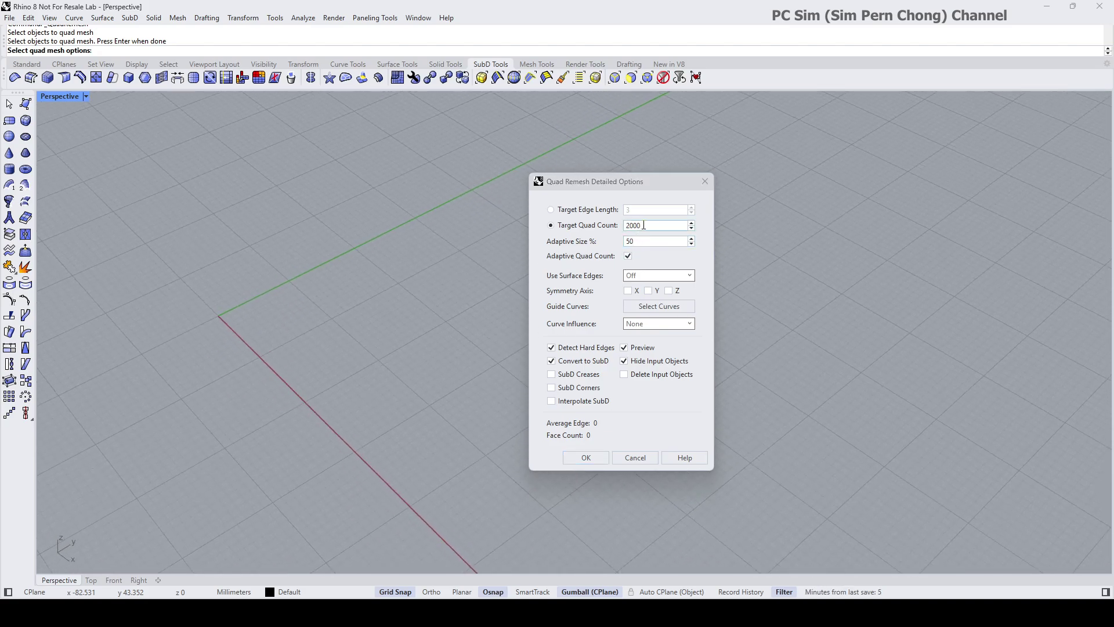
{"action": "double_click", "coordinate": [645, 226]}
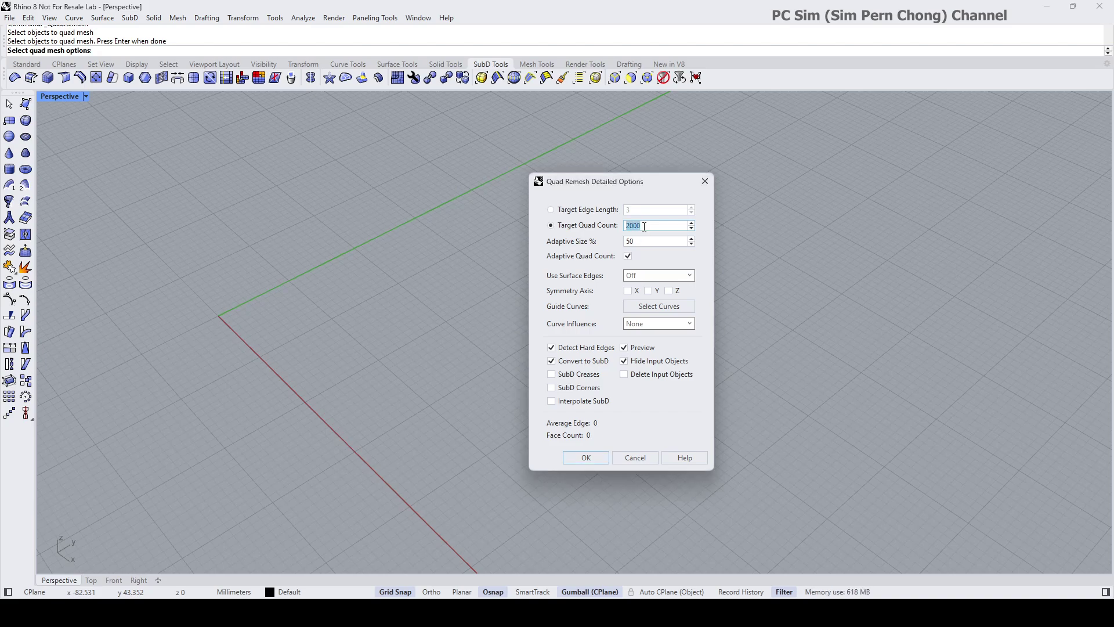
{"action": "type", "text": "5"}
Toggle Preview and Hide Input Objects, leaving the preview off so the original mesh shows.
{"action": "left_click", "coordinate": [627, 349]}
{"action": "left_click", "coordinate": [627, 351]}
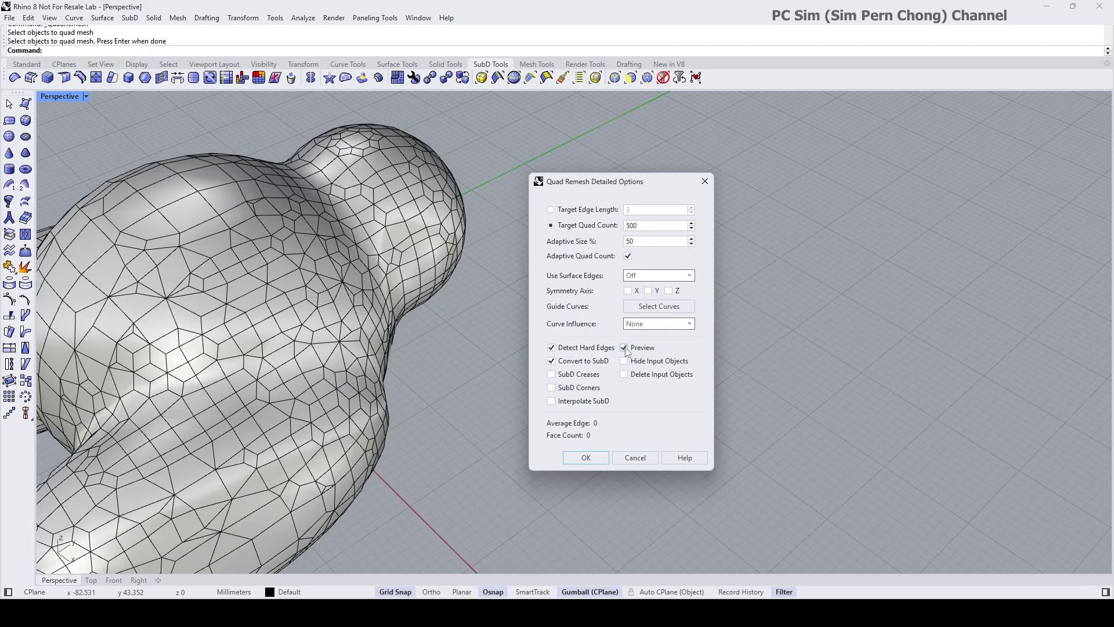
{"action": "left_click", "coordinate": [627, 365]}
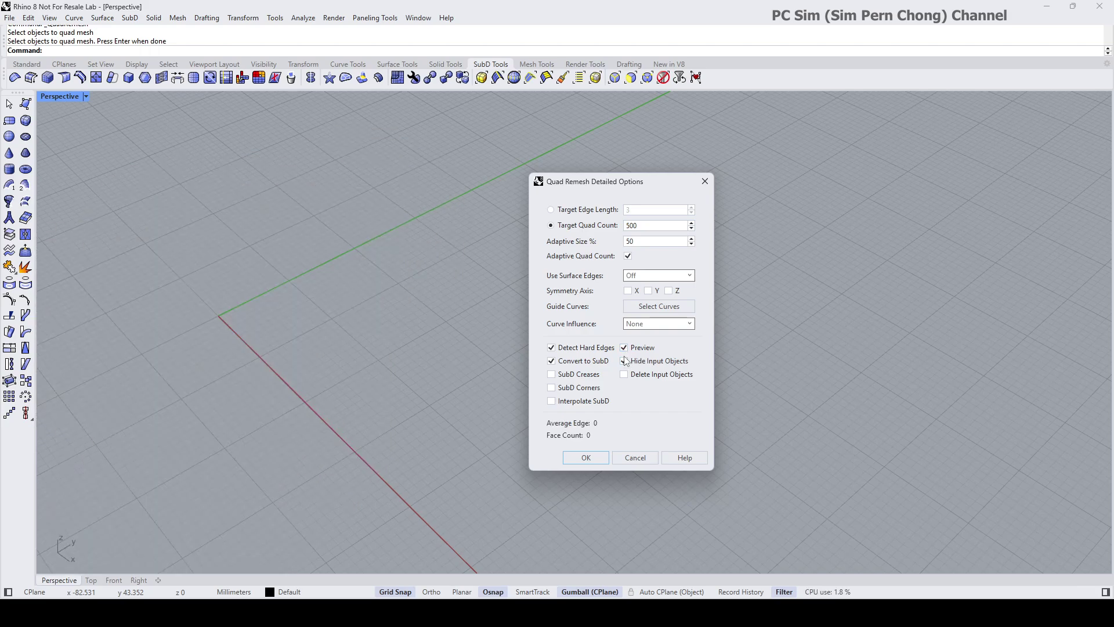
{"action": "left_click", "coordinate": [626, 350]}
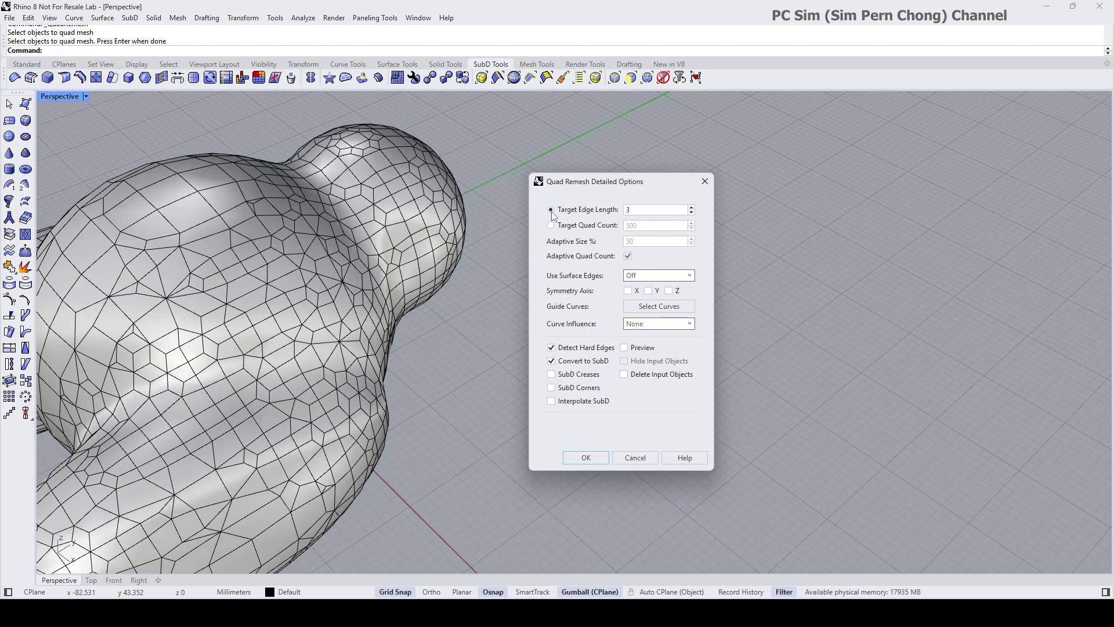
Turn on Preview and Hide Input Objects in Quad Remesh, panning to find the preview.
{"action": "left_click", "coordinate": [624, 349]}
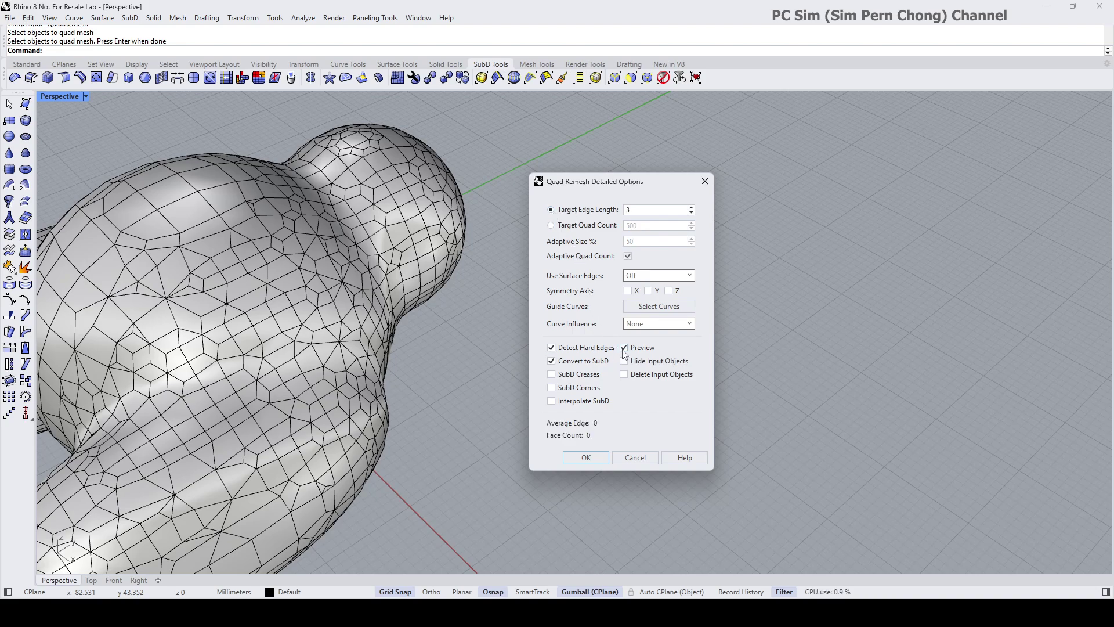
{"action": "left_click", "coordinate": [624, 360]}
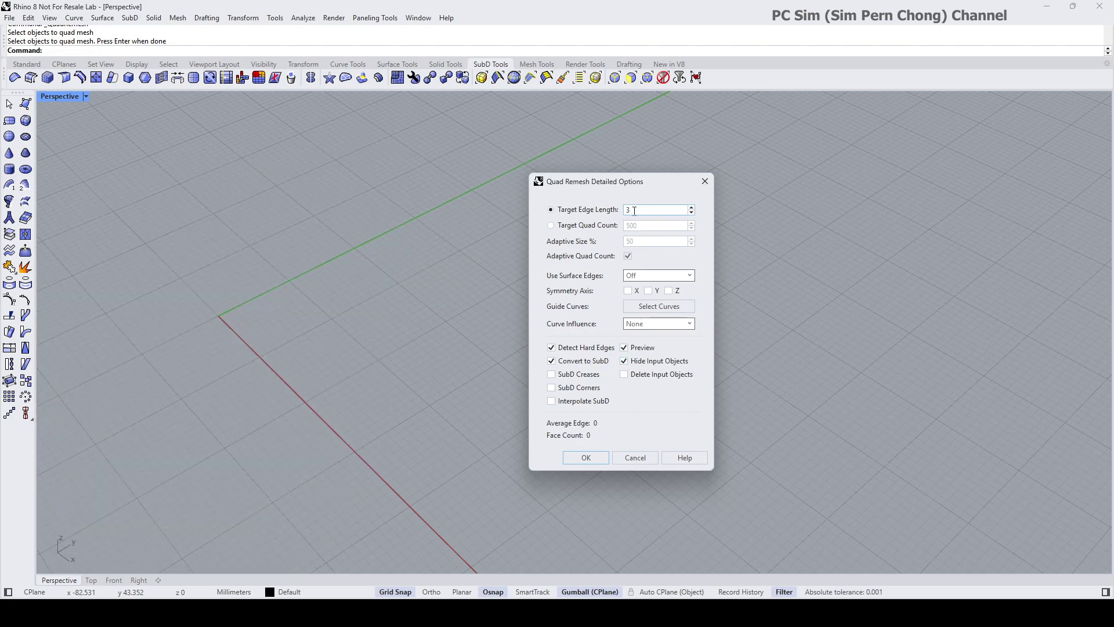
{"action": "right_click_drag", "start_coordinate": [438, 341], "coordinate": [461, 335], "text": "shift"}
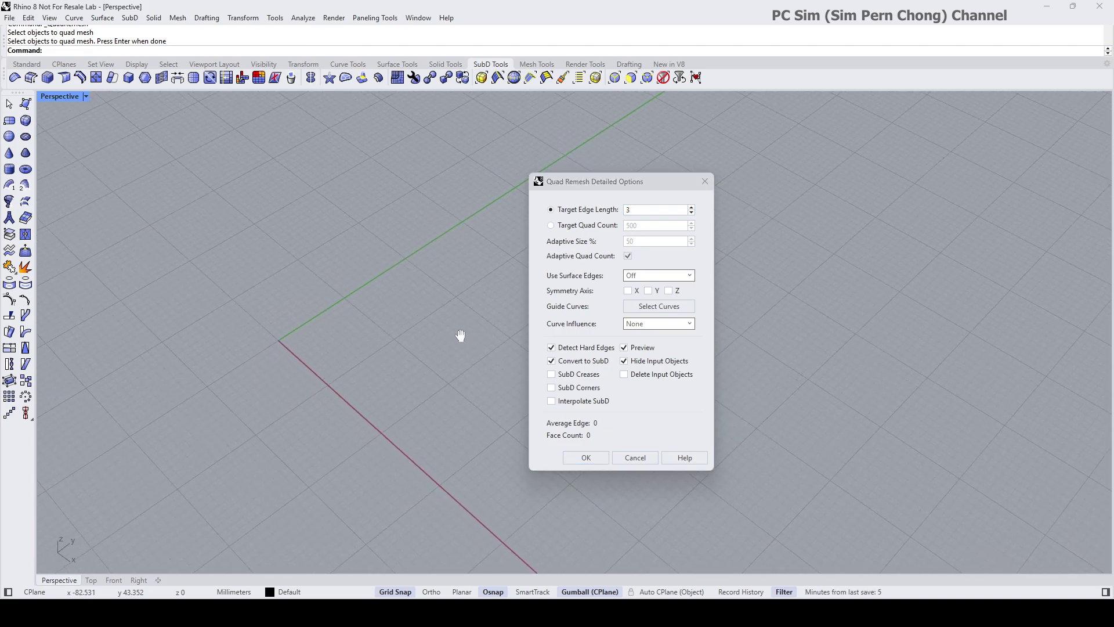
{"action": "right_click_drag", "start_coordinate": [309, 307], "coordinate": [363, 318], "text": "shift"}
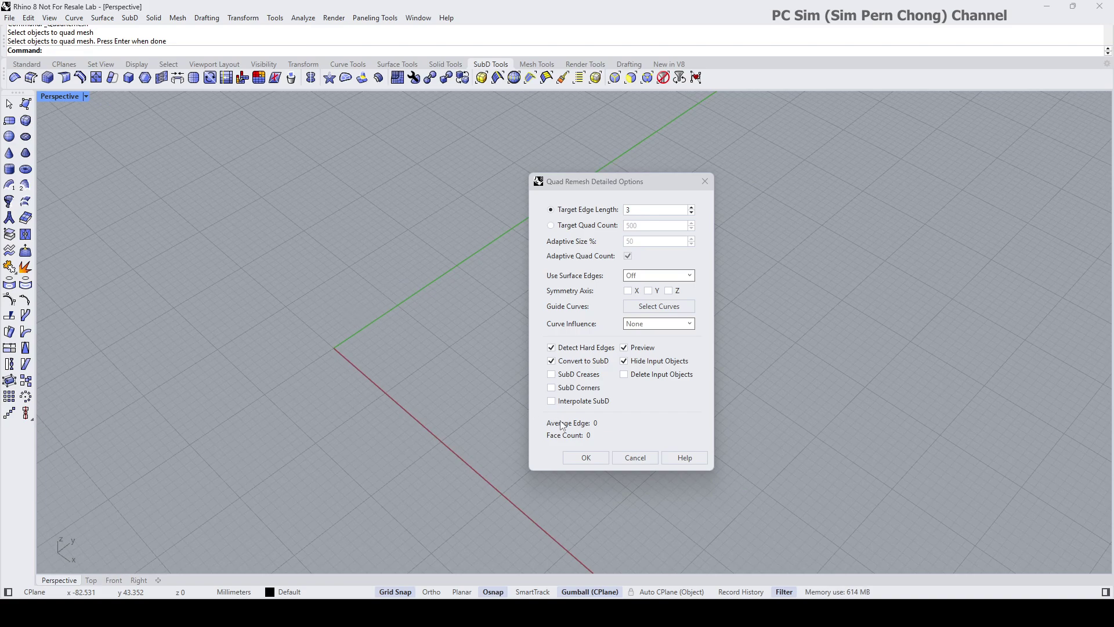
Keep Convert to SubD enabled, accept the remesh options and orbit to a low side view.
{"action": "left_click", "coordinate": [557, 366]}
{"action": "left_click", "coordinate": [555, 365]}
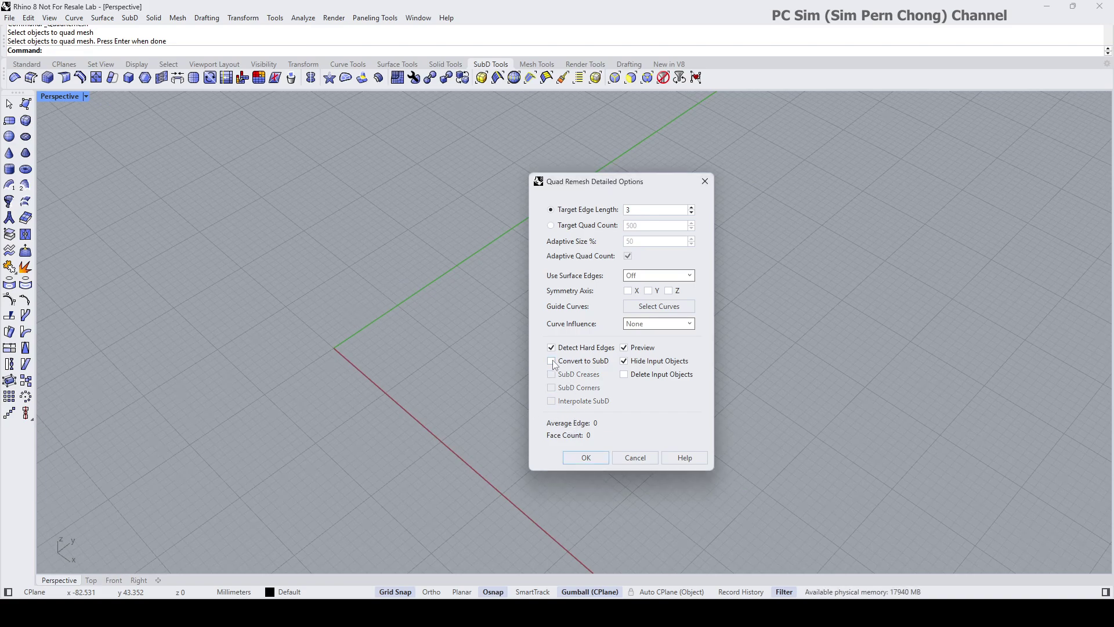
{"action": "left_click", "coordinate": [556, 365]}
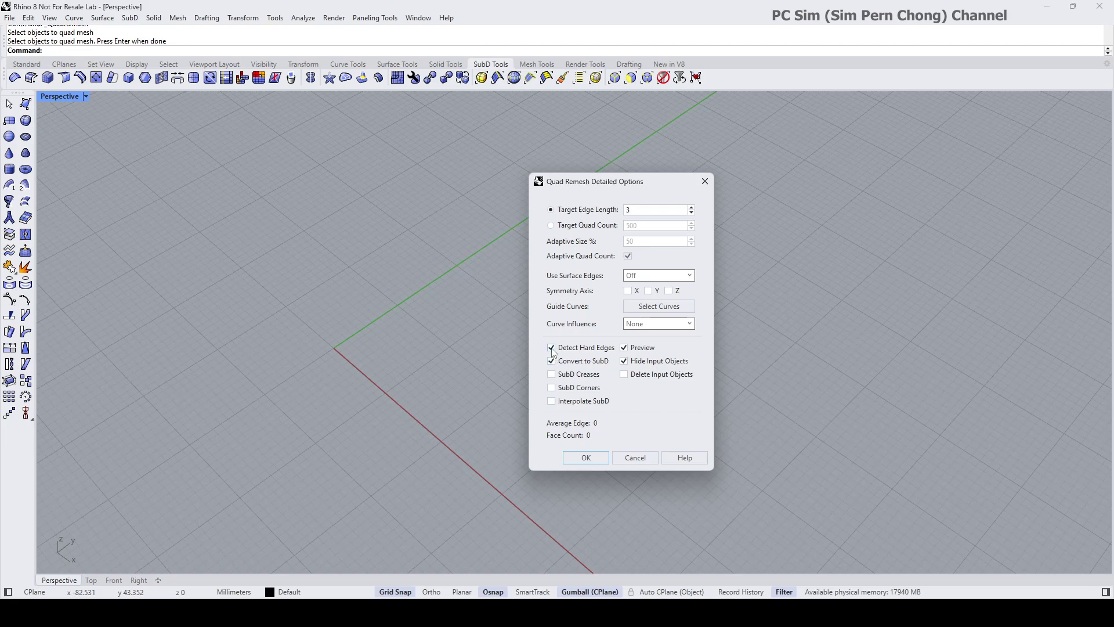
{"action": "left_click", "coordinate": [576, 457]}
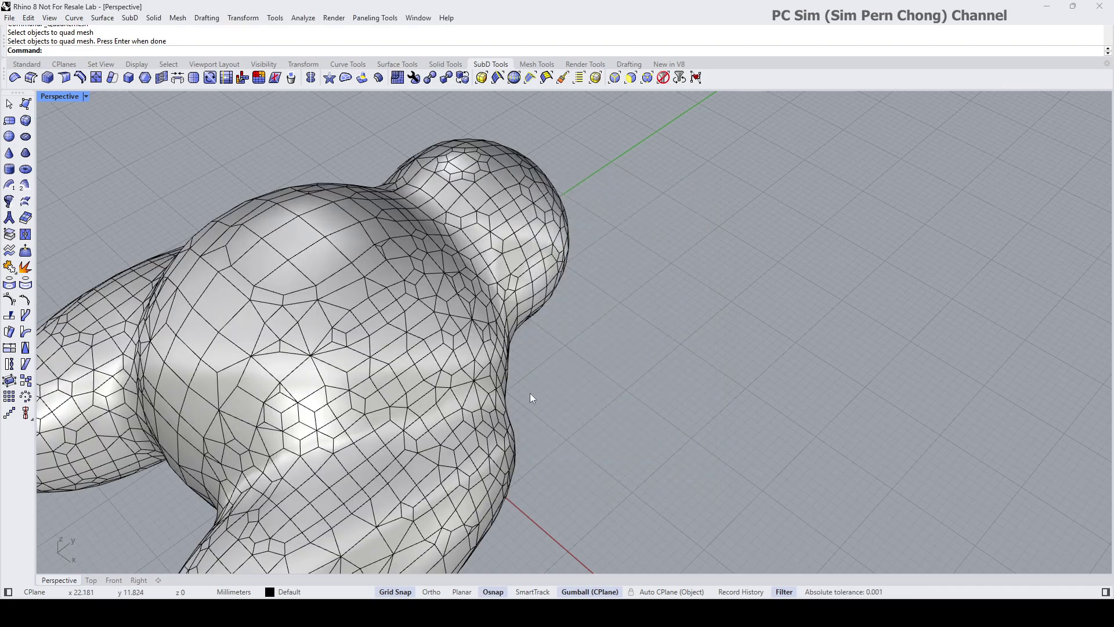
{"action": "right_click_drag", "start_coordinate": [530, 392], "coordinate": [604, 371]}
Select the Shrinkwrap mesh and run QuadRemesh, moving its options window off the model.
{"action": "left_click", "coordinate": [451, 309]}
{"action": "left_click", "coordinate": [454, 253]}
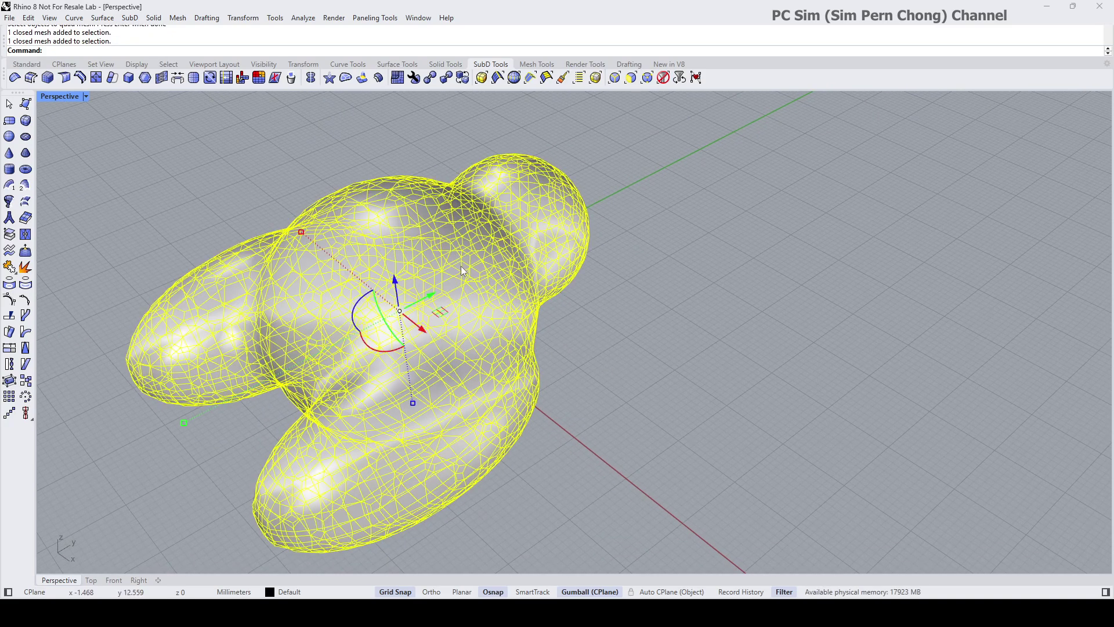
{"action": "left_click", "coordinate": [398, 78]}
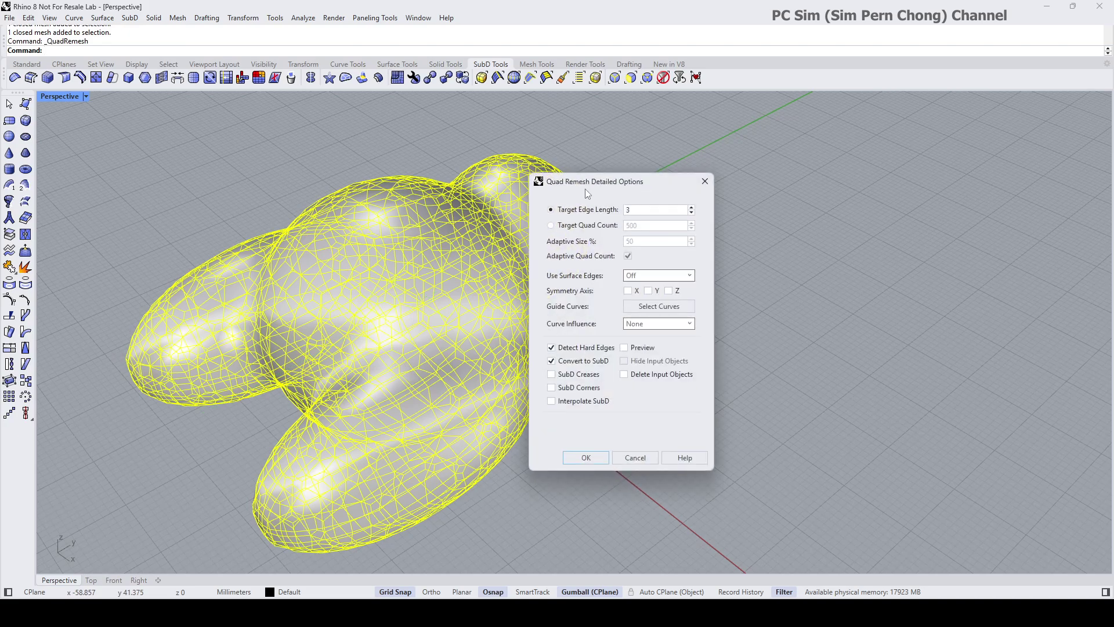
{"action": "left_click_drag", "start_coordinate": [586, 190], "coordinate": [683, 202]}
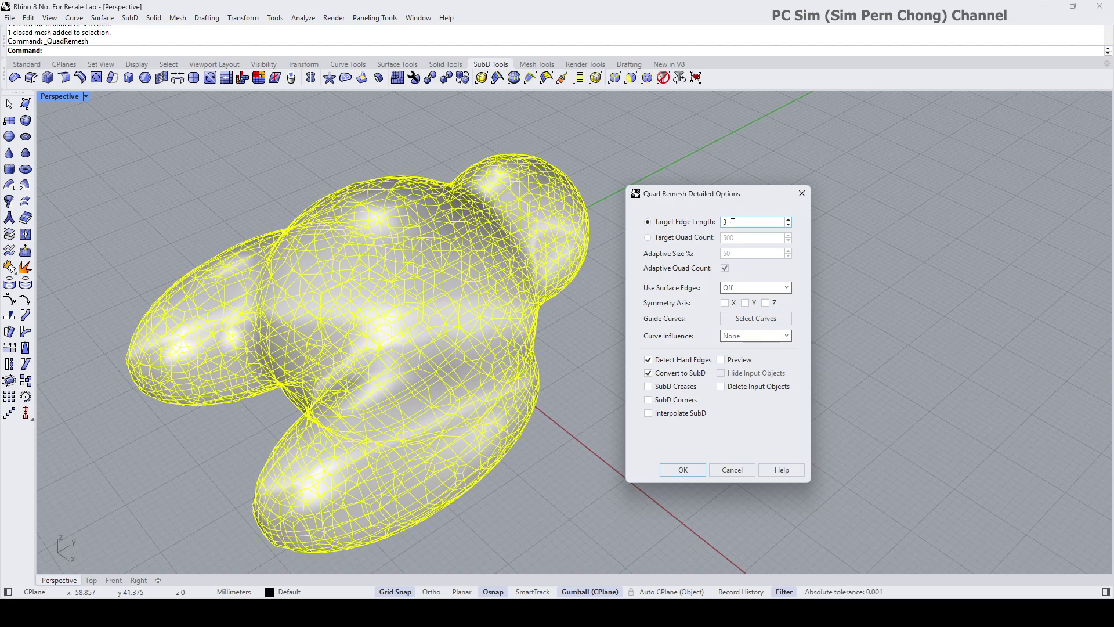
Preview the remesh with the input hidden and accept it: a 905-face SubD with ~3.28 mm edges.
{"action": "left_click", "coordinate": [720, 360]}
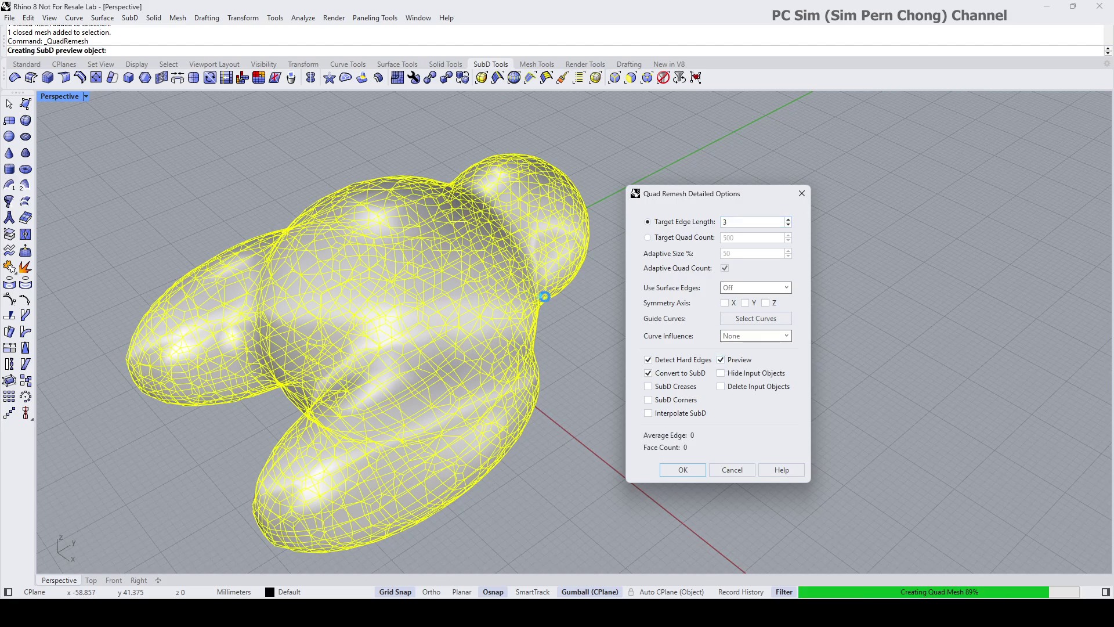
{"action": "left_click", "coordinate": [721, 373]}
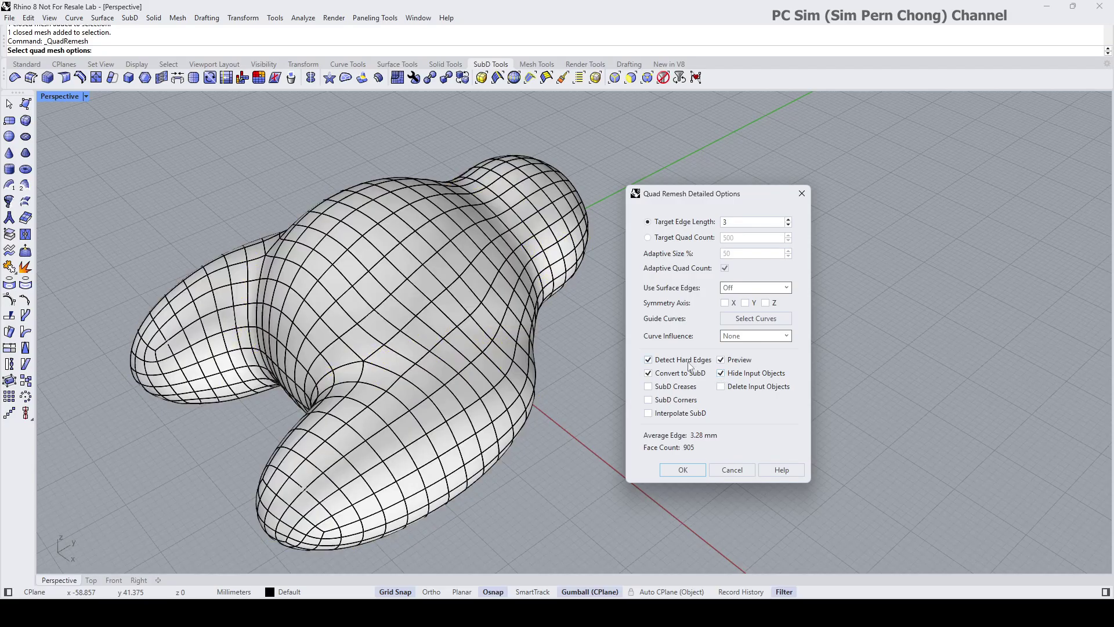
{"action": "right_click_drag", "start_coordinate": [615, 371], "coordinate": [564, 290]}
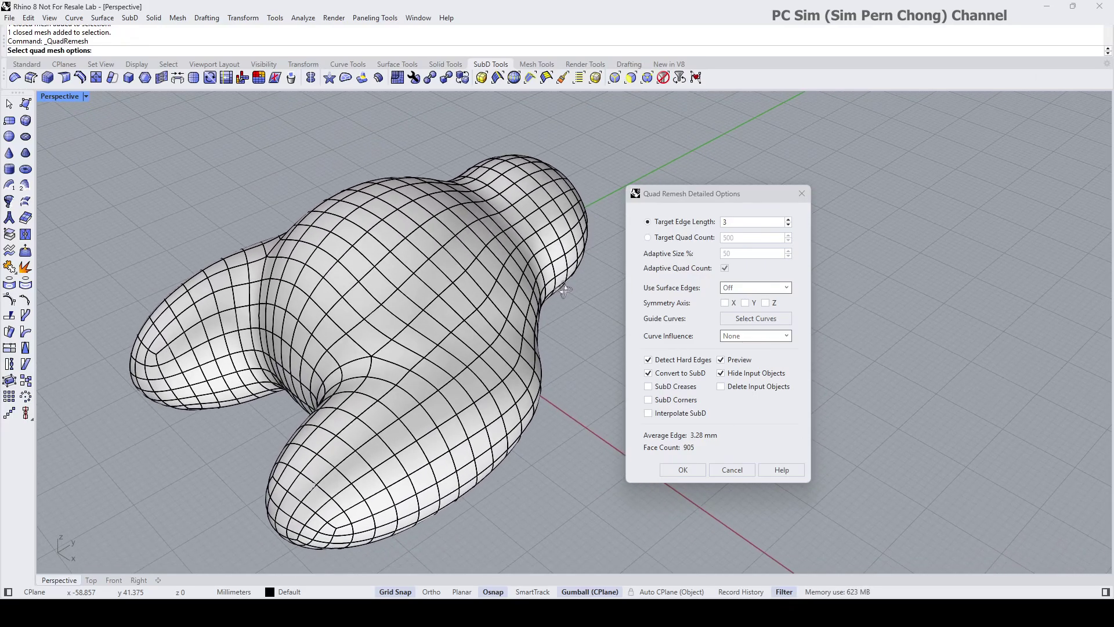
{"action": "left_click", "coordinate": [687, 471]}
Move the Shrinkwrap mesh along X with the gumball, away from the SubD.
{"action": "scroll", "coordinate": [617, 393], "scroll_direction": "down", "scroll_amount": 3}
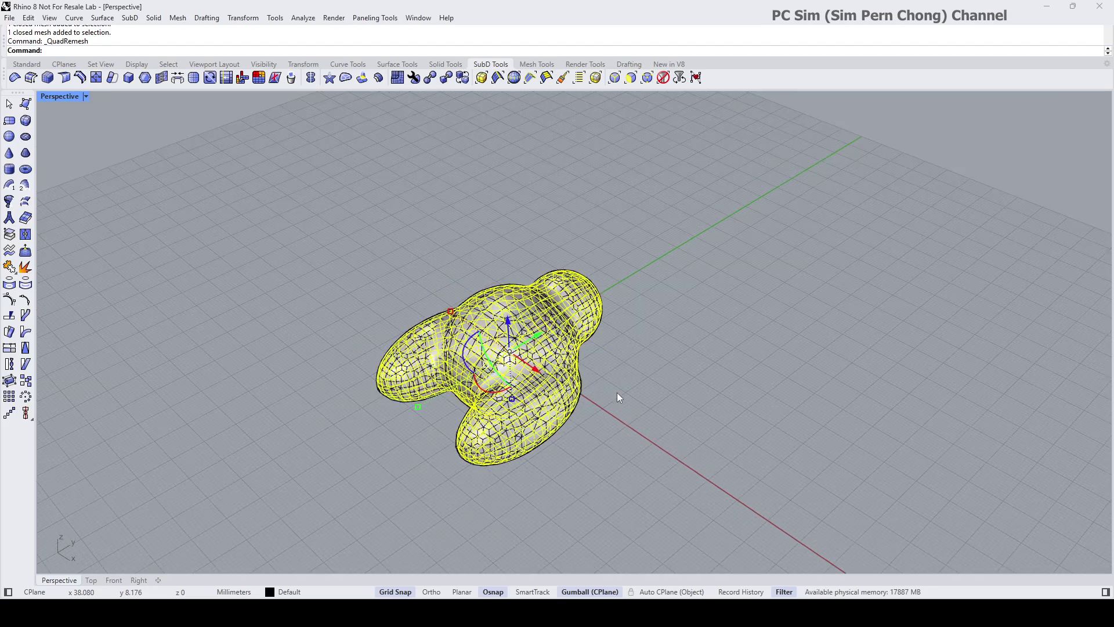
{"action": "right_click_drag", "start_coordinate": [617, 392], "coordinate": [555, 318]}
{"action": "left_click", "coordinate": [565, 325]}
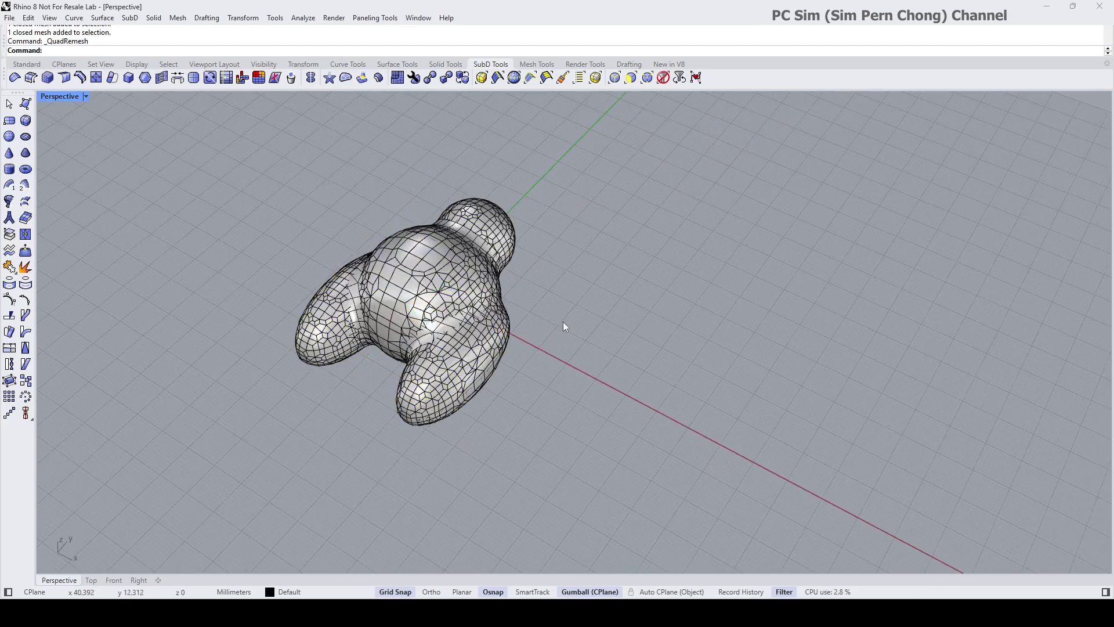
{"action": "left_click", "coordinate": [473, 311]}
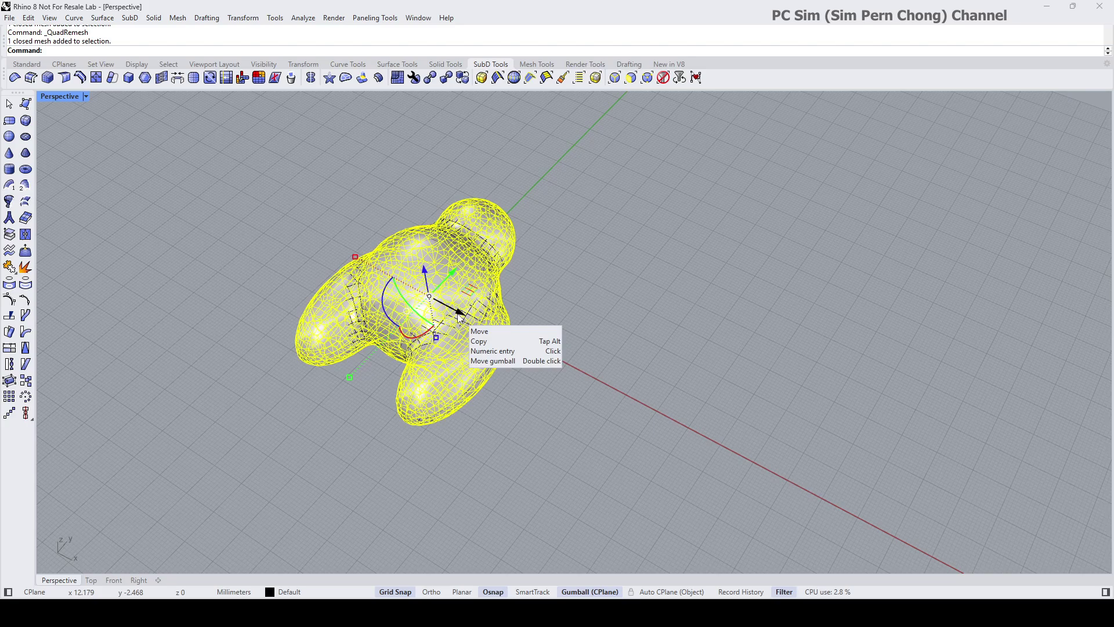
{"action": "left_click_drag", "start_coordinate": [461, 318], "coordinate": [690, 436]}
{"action": "key", "text": "alt"}
Drag the quad SubD far right along X, then deselect it.
{"action": "right_click_drag", "start_coordinate": [636, 375], "coordinate": [417, 246]}
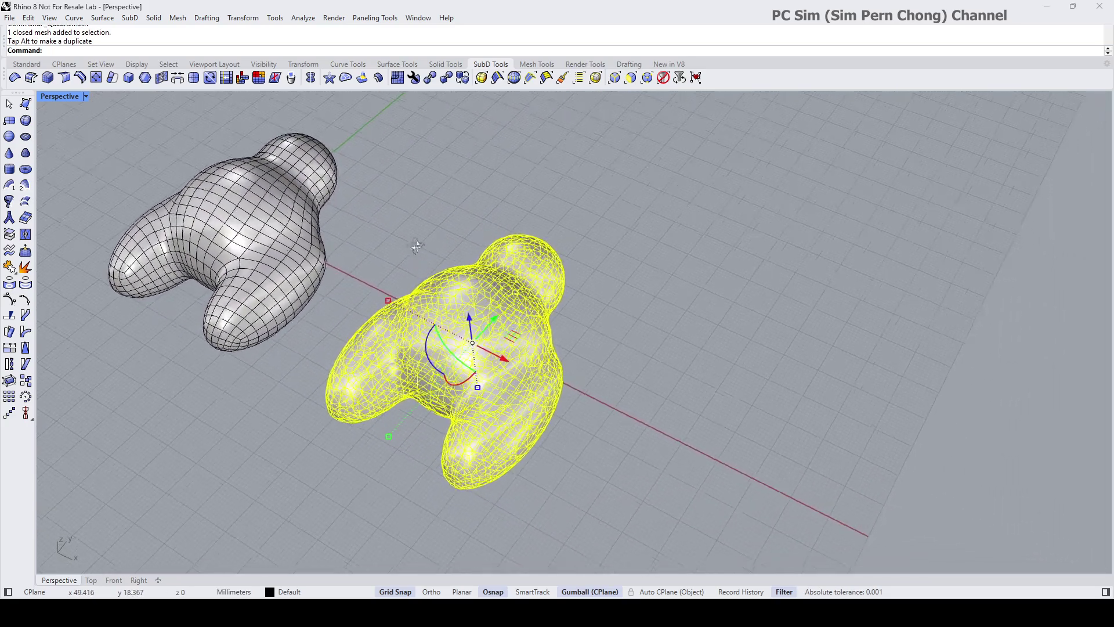
{"action": "left_click", "coordinate": [314, 288]}
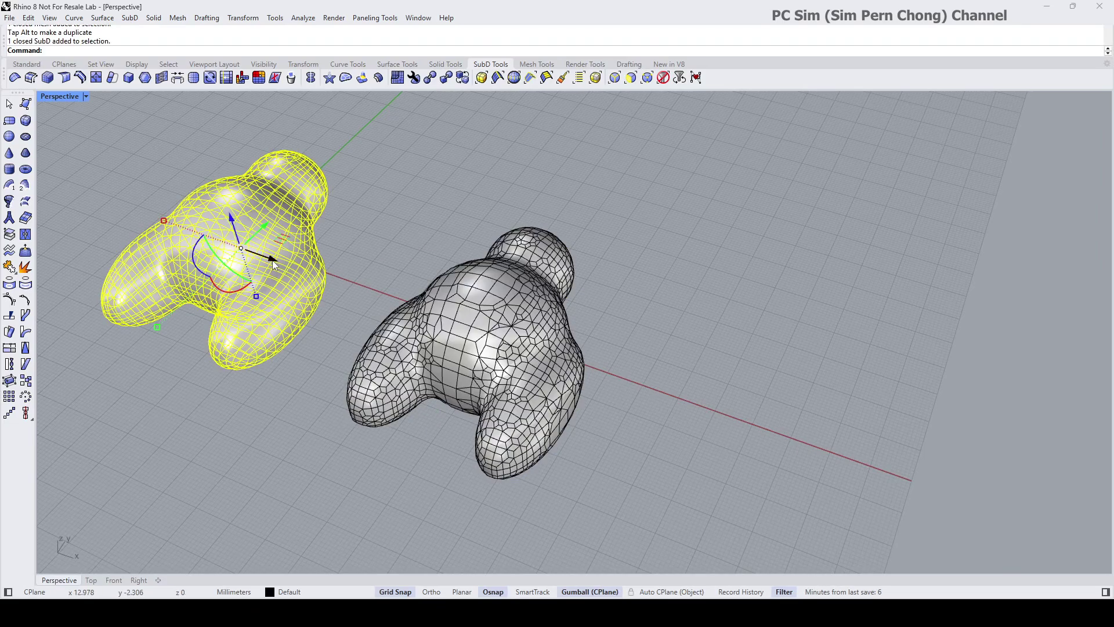
{"action": "left_click_drag", "start_coordinate": [275, 265], "coordinate": [847, 443]}
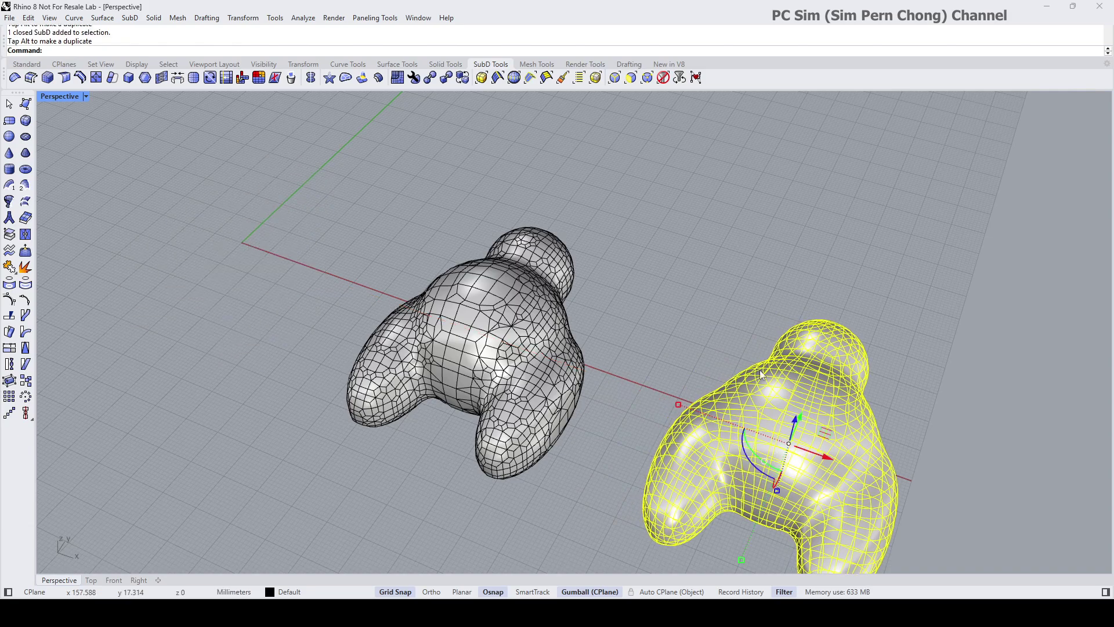
{"action": "left_click", "coordinate": [663, 280]}
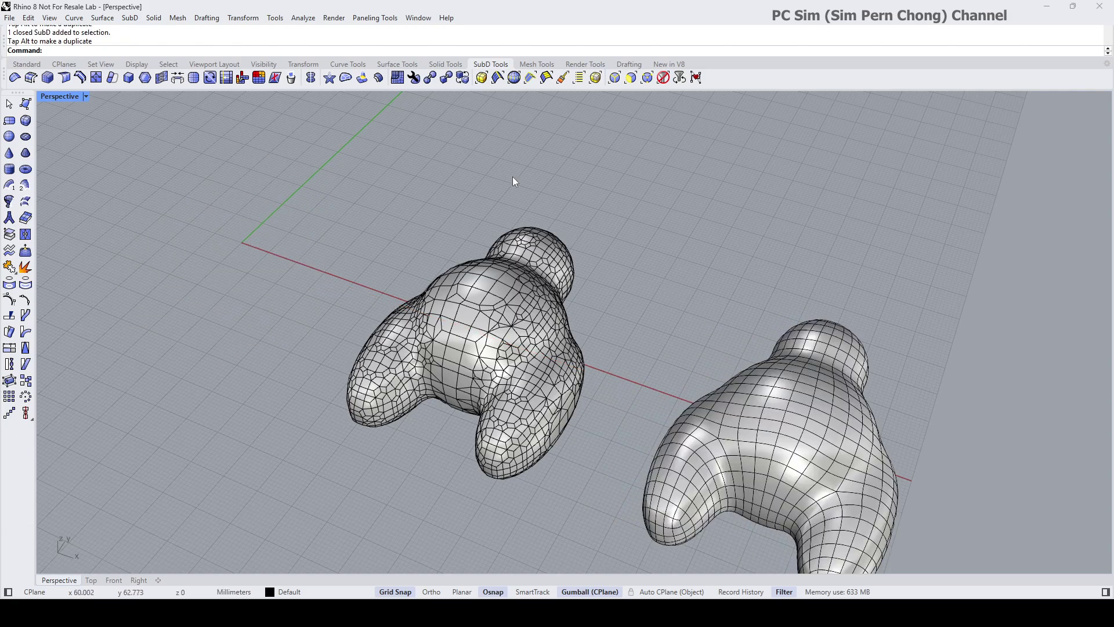
{"action": "left_click", "coordinate": [27, 64]}
Unhide the original spheres and ellipsoids and frame all three blobs from a front angle.
{"action": "left_click", "coordinate": [358, 78]}
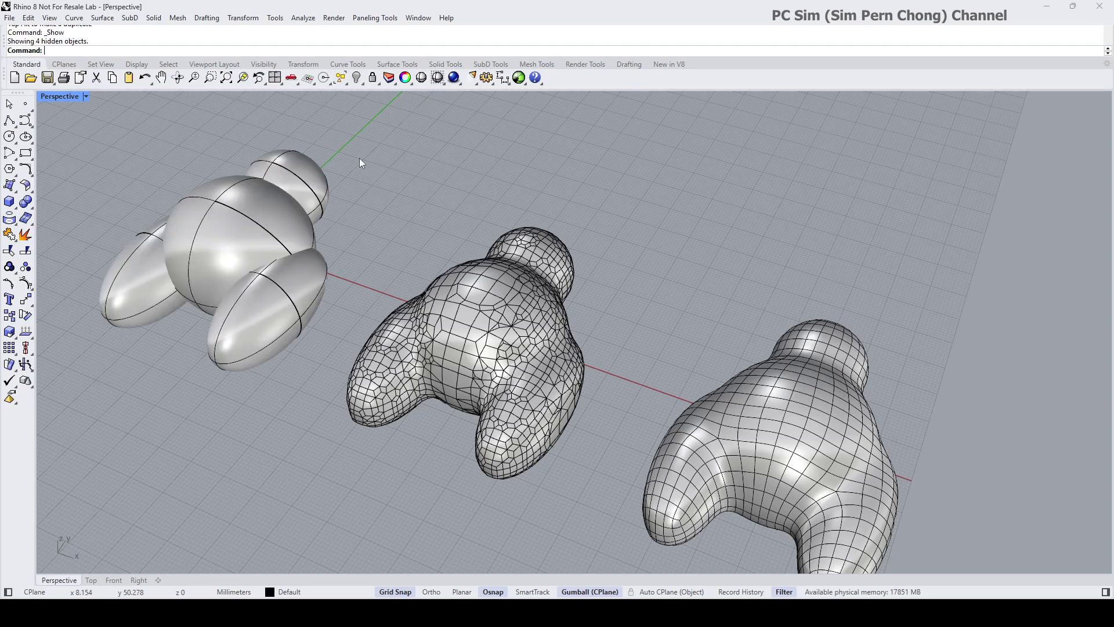
{"action": "right_click_drag", "start_coordinate": [360, 164], "coordinate": [408, 272]}
{"action": "scroll", "coordinate": [423, 231], "scroll_direction": "up", "scroll_amount": 3}
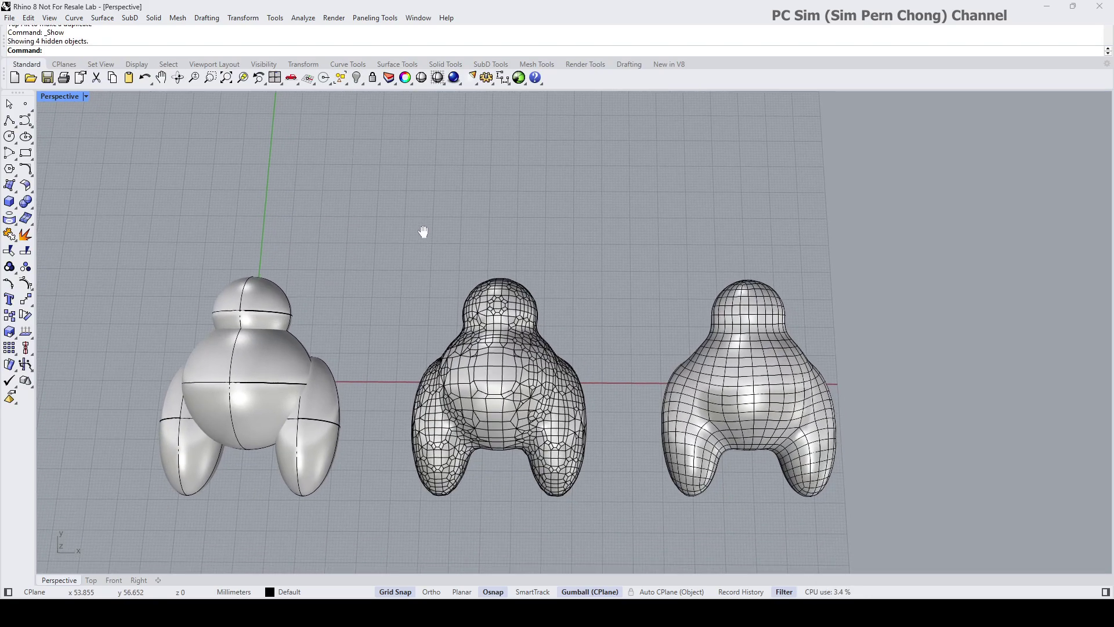
{"action": "right_click_drag", "start_coordinate": [423, 231], "coordinate": [402, 212]}
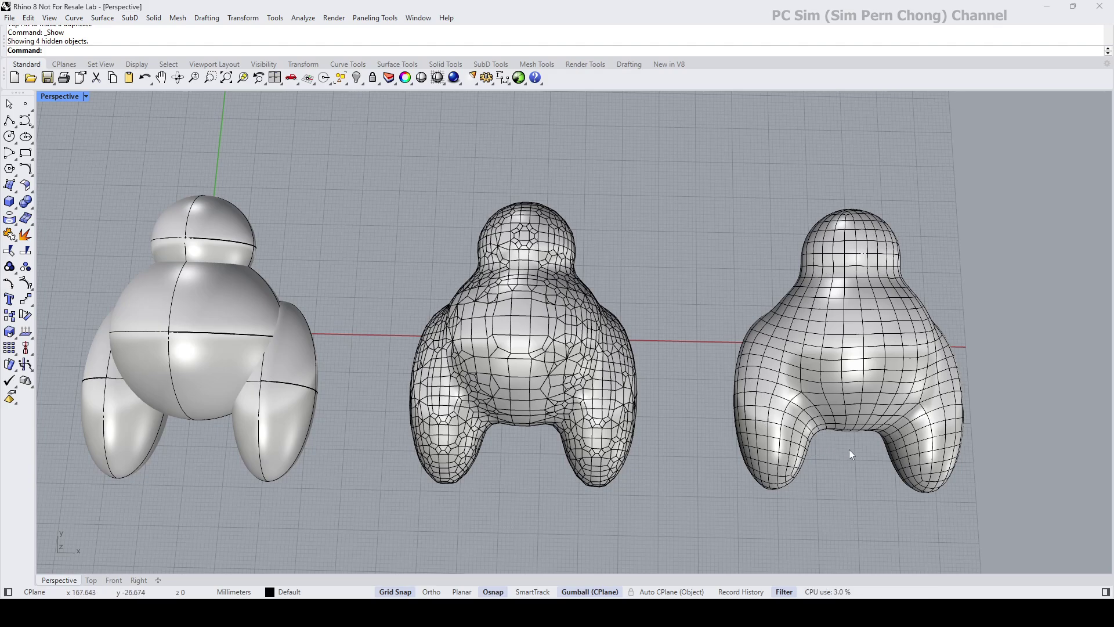
{"action": "right_click_drag", "start_coordinate": [608, 294], "coordinate": [629, 284]}
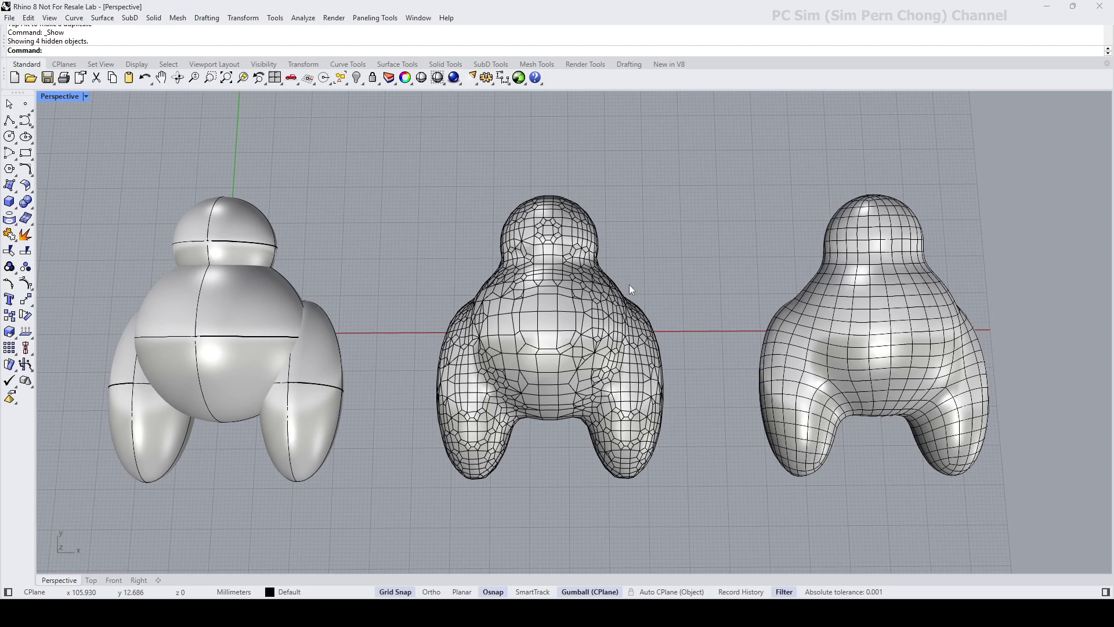